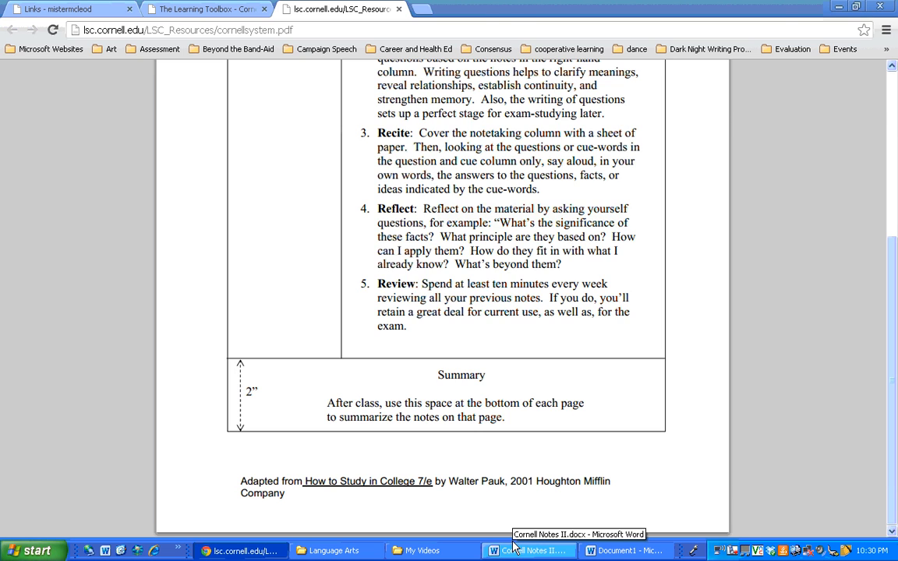
Step: Switch to the Cornell Notes II document in Word and look over the blank template from the topic line to the summary, then minimize it
{"action": "left_click", "coordinate": [514, 554]}
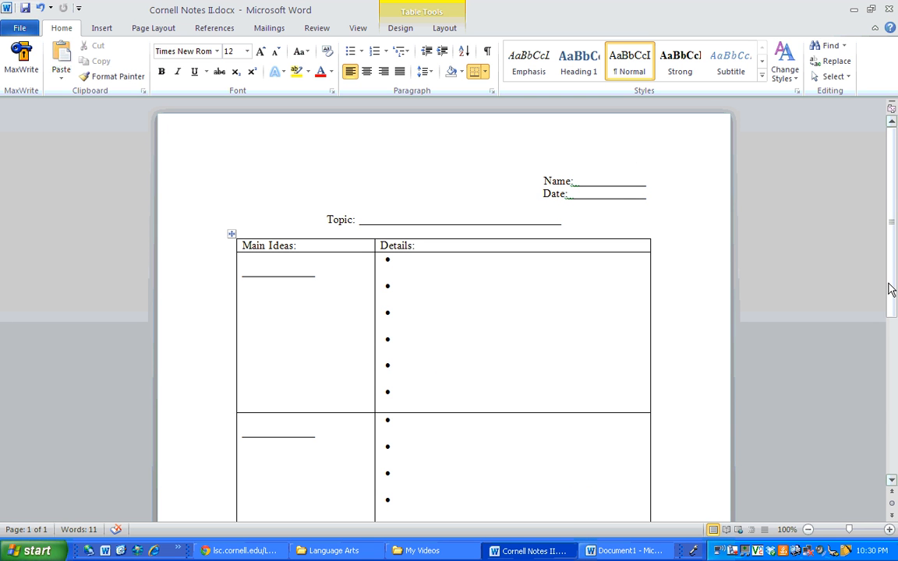
{"action": "mouse_move", "coordinate": [890, 277]}
{"action": "left_mouse_down"}
{"action": "mouse_move", "coordinate": [888, 307]}
{"action": "mouse_move", "coordinate": [888, 295]}
{"action": "left_mouse_up"}
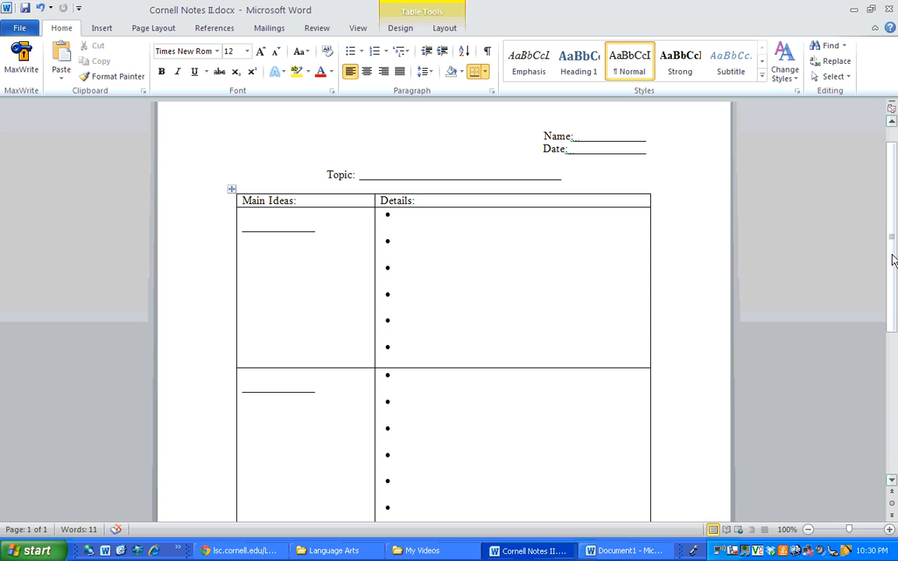
{"action": "left_click_drag", "start_coordinate": [893, 261], "coordinate": [884, 395]}
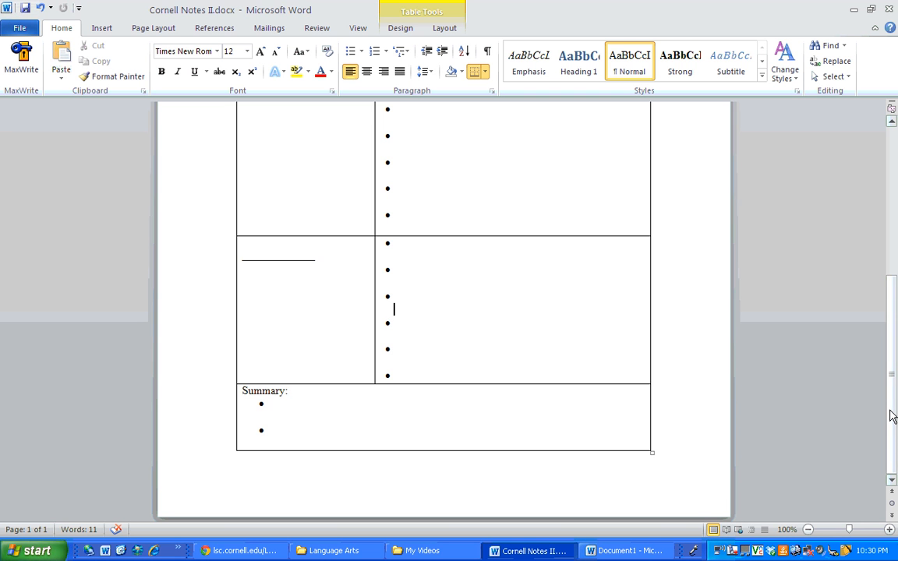
{"action": "left_click_drag", "start_coordinate": [887, 413], "coordinate": [885, 260]}
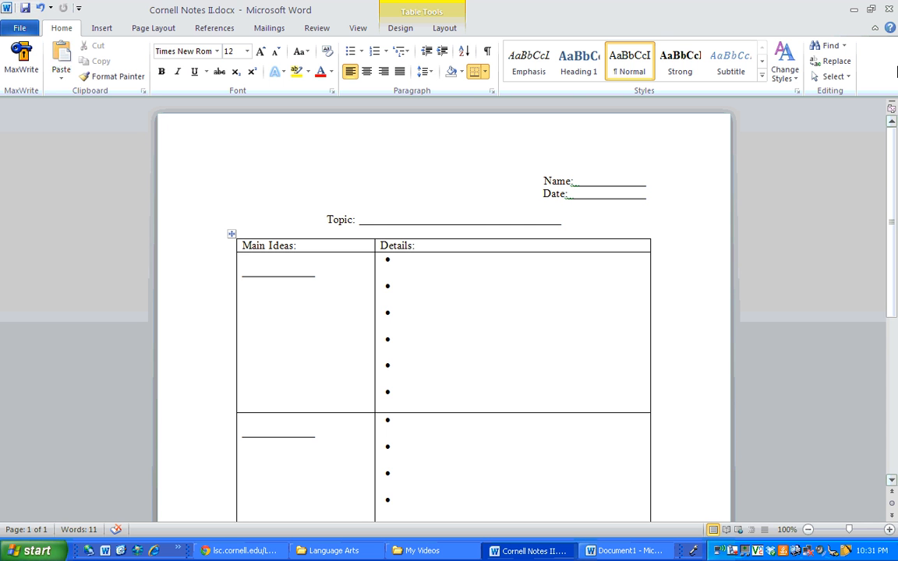
{"action": "left_click", "coordinate": [852, 9]}
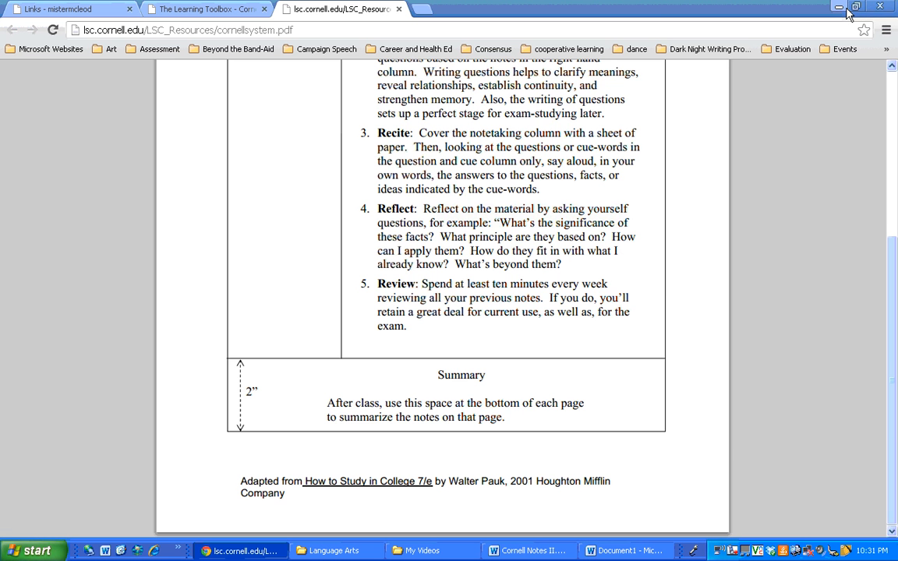
Step: Try to open the "The Haida - Children of Eagle and Raven" link from the class website's Links page, reloading it once
{"action": "left_click", "coordinate": [68, 9]}
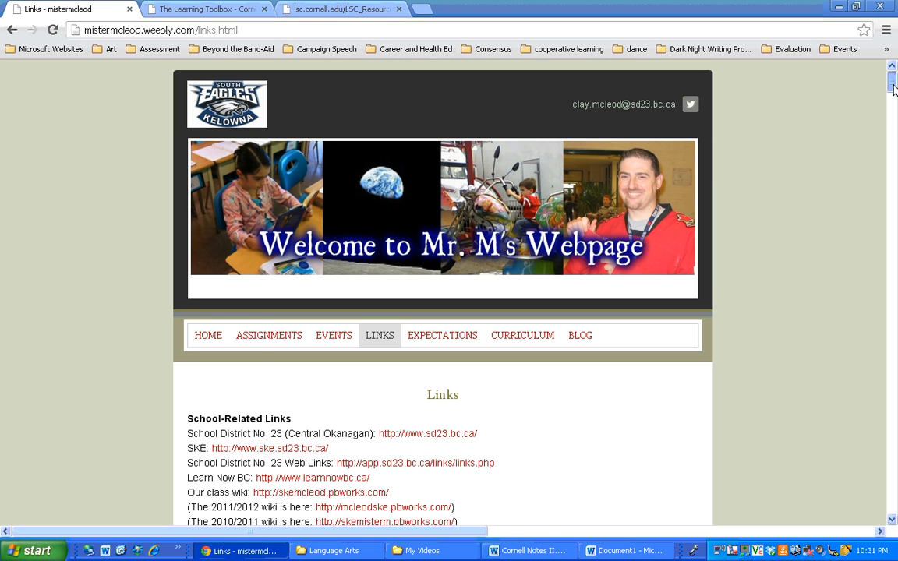
{"action": "left_click_drag", "start_coordinate": [894, 87], "coordinate": [894, 306]}
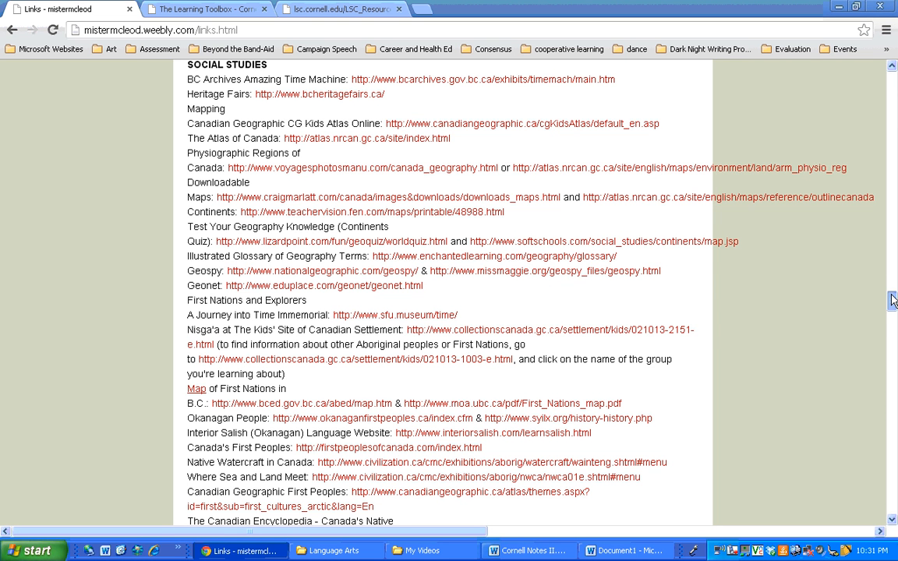
{"action": "left_click_drag", "start_coordinate": [893, 300], "coordinate": [893, 313]}
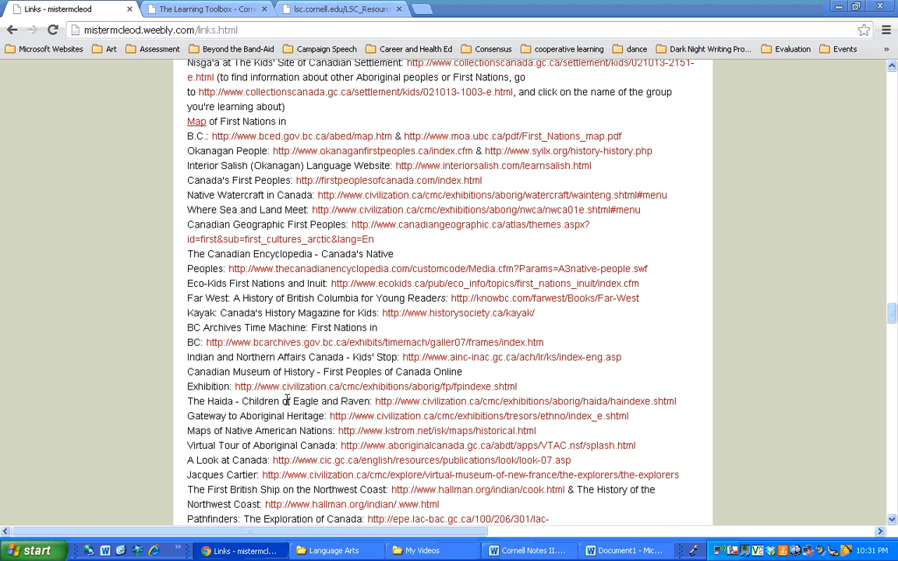
{"action": "left_click", "coordinate": [429, 401]}
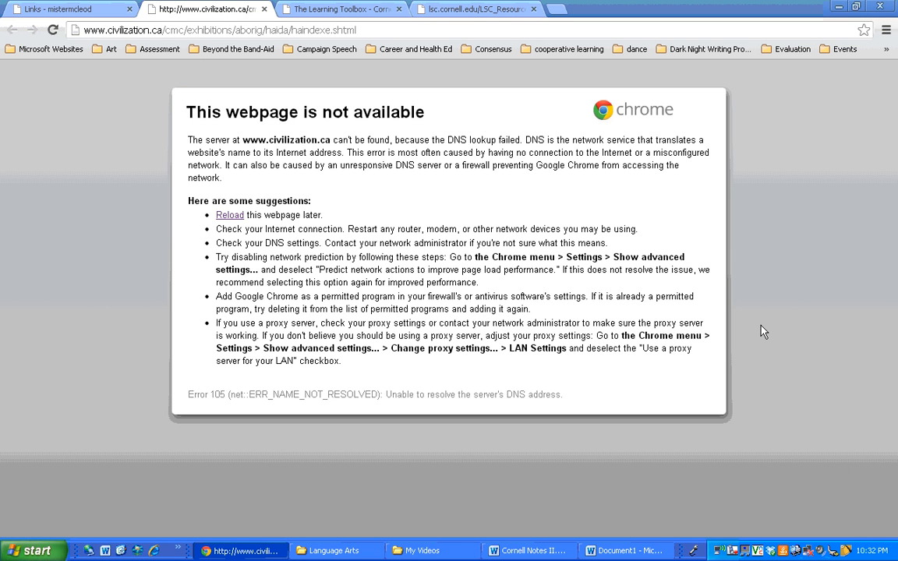
{"action": "left_click", "coordinate": [52, 32]}
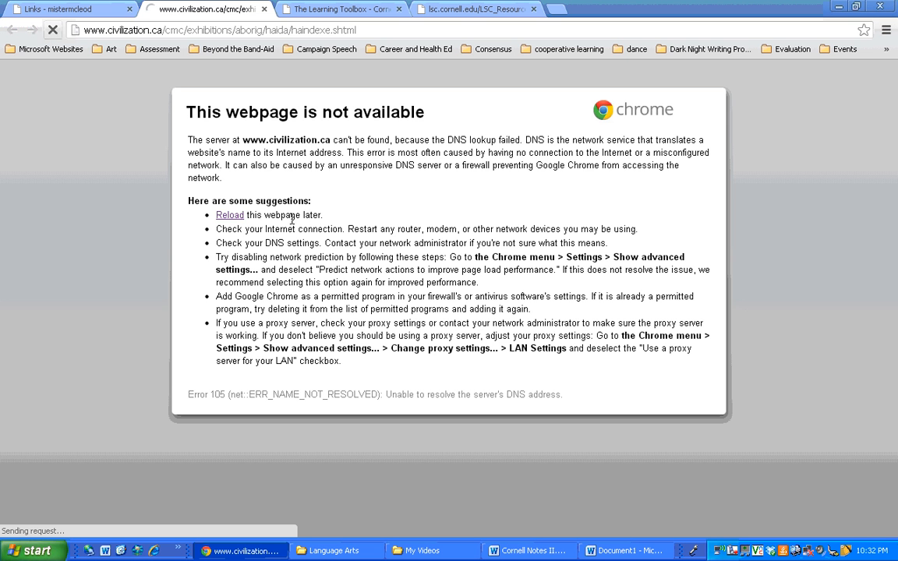
{"action": "mouse_move", "coordinate": [717, 555]}
Step: From the Links page, open the Kids' Site of Canadian Settlement community list and go to its Haida page
{"action": "left_click", "coordinate": [75, 14]}
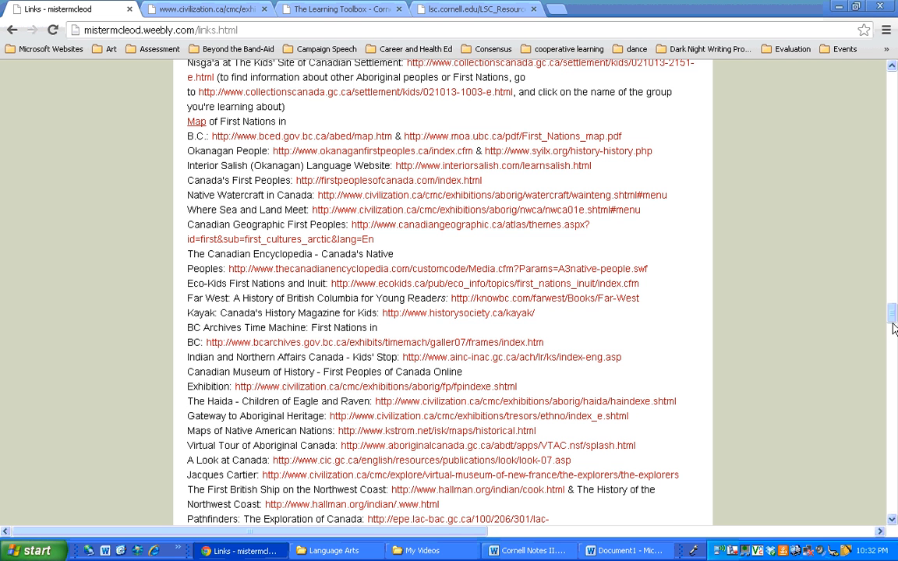
{"action": "scroll", "coordinate": [893, 325], "scroll_direction": "up", "scroll_amount": 1}
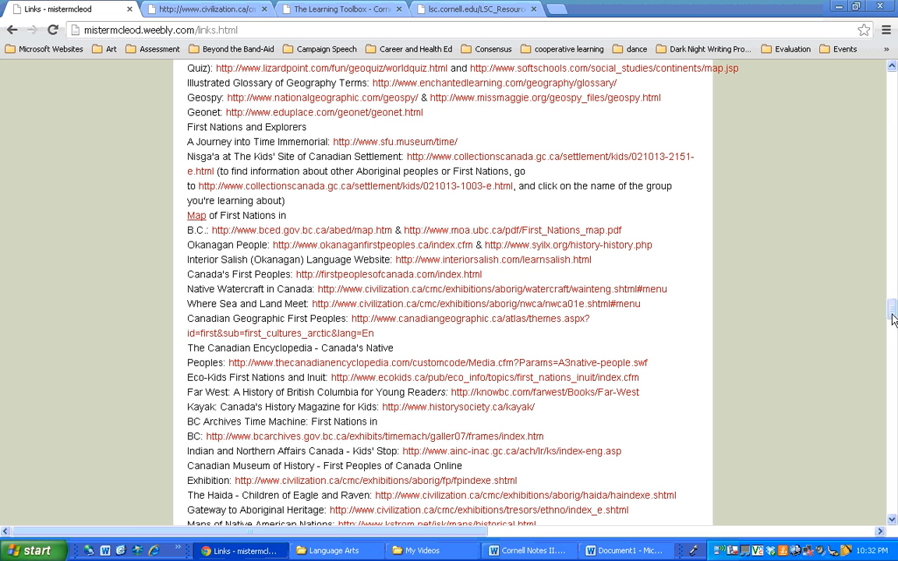
{"action": "left_click", "coordinate": [474, 191]}
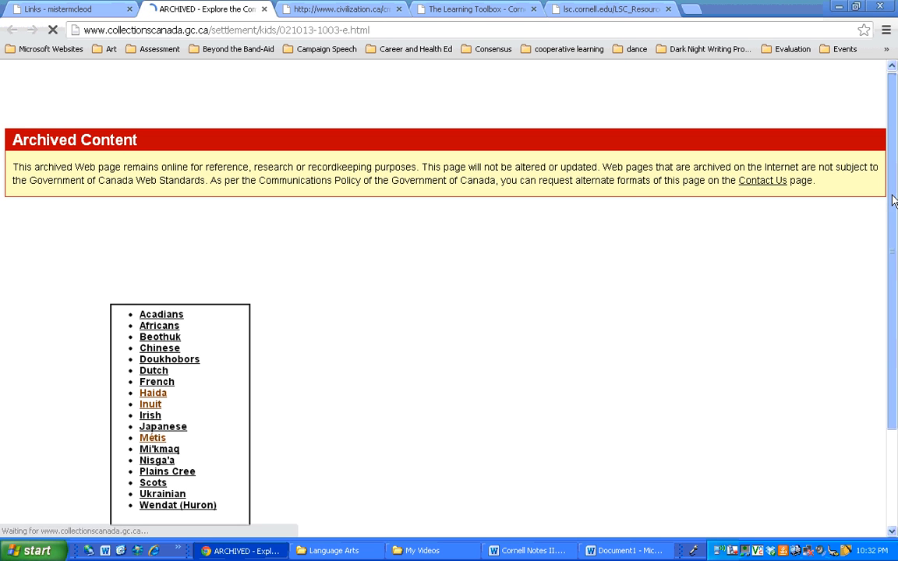
{"action": "mouse_move", "coordinate": [894, 201]}
{"action": "left_mouse_down"}
{"action": "mouse_move", "coordinate": [891, 290]}
{"action": "mouse_move", "coordinate": [892, 214]}
{"action": "left_mouse_up"}
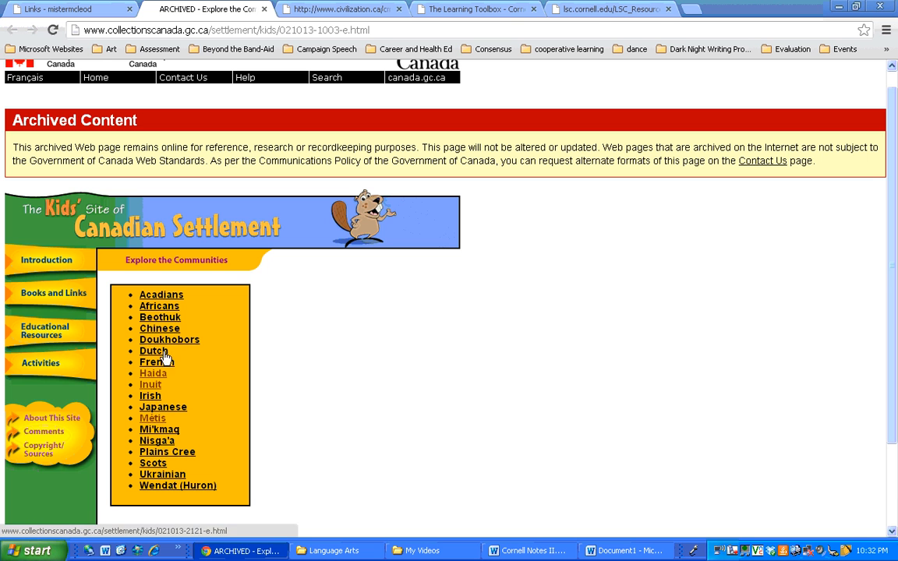
{"action": "left_click", "coordinate": [153, 376]}
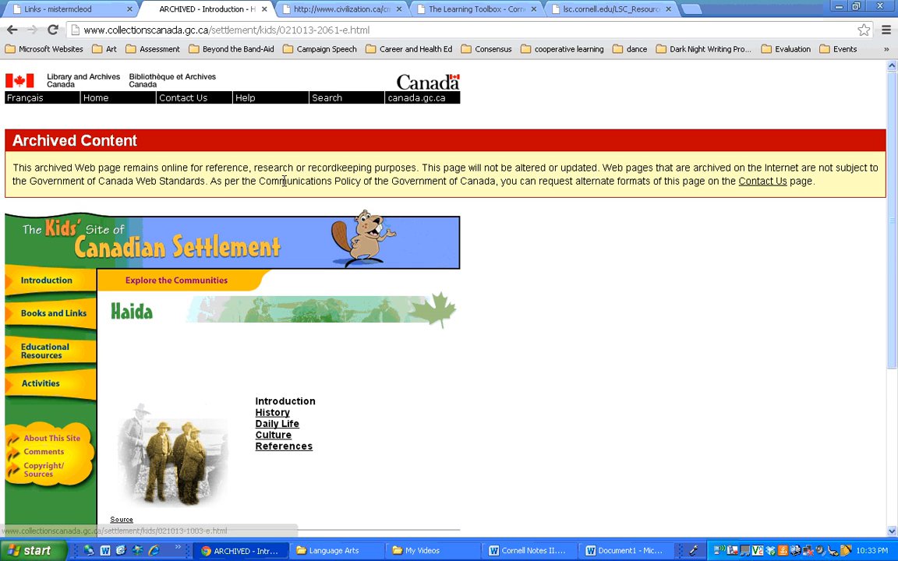
Step: Read the Haida introduction and go through the Daily Life pages on way of life, food, clothing and shelter
{"action": "left_click_drag", "start_coordinate": [892, 204], "coordinate": [892, 371]}
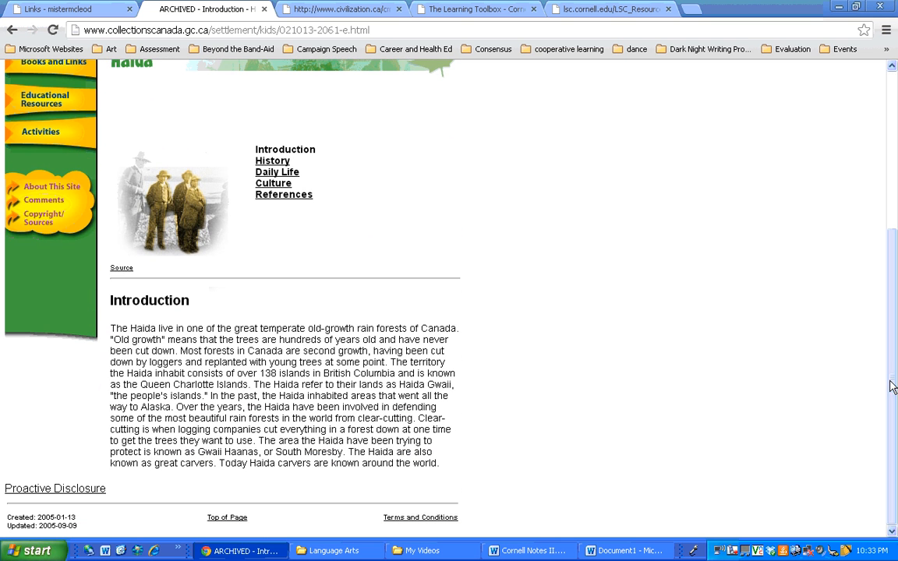
{"action": "left_click", "coordinate": [283, 178]}
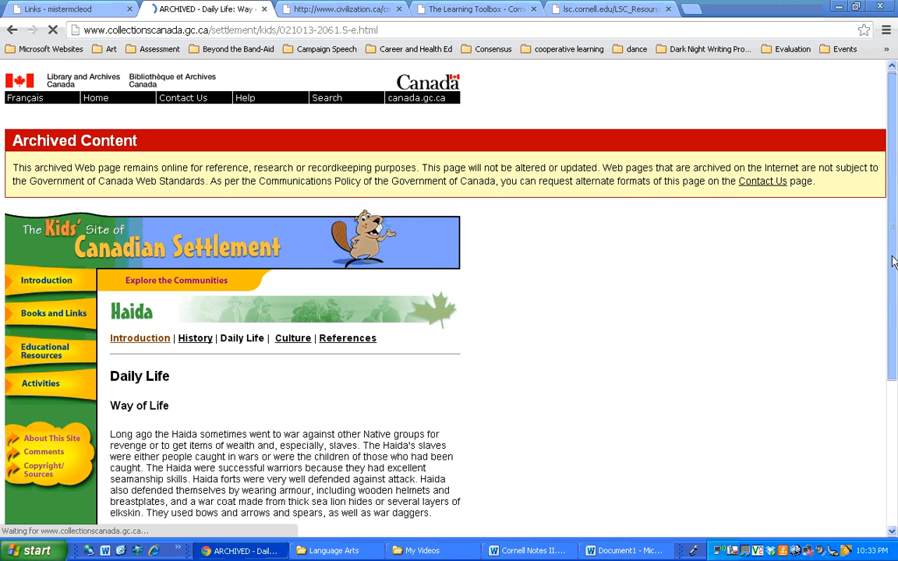
{"action": "left_click_drag", "start_coordinate": [894, 261], "coordinate": [891, 411]}
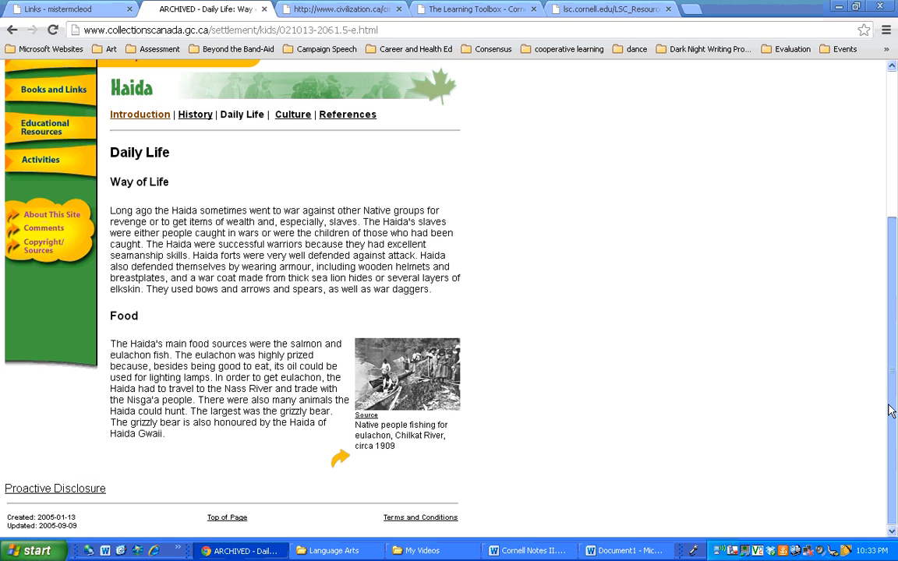
{"action": "left_click", "coordinate": [341, 461]}
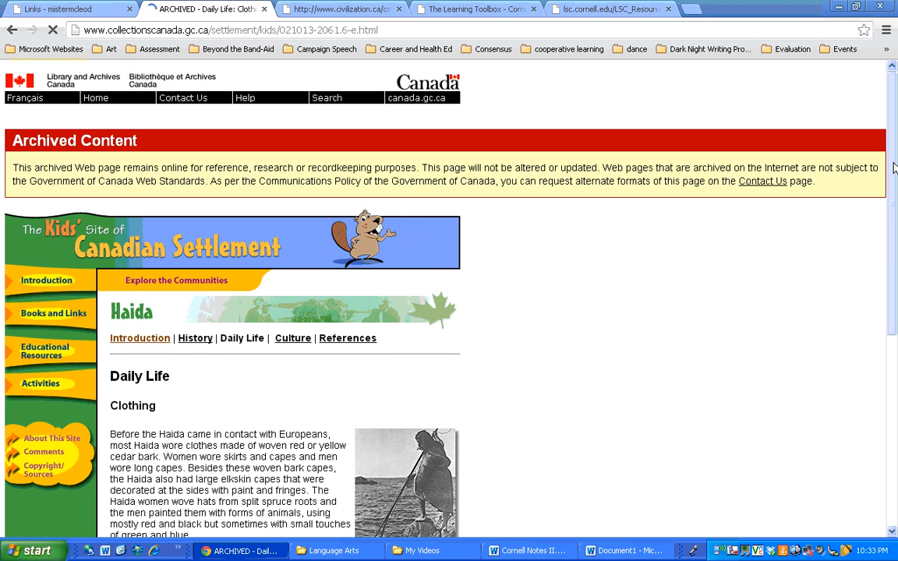
{"action": "left_click_drag", "start_coordinate": [893, 172], "coordinate": [889, 391]}
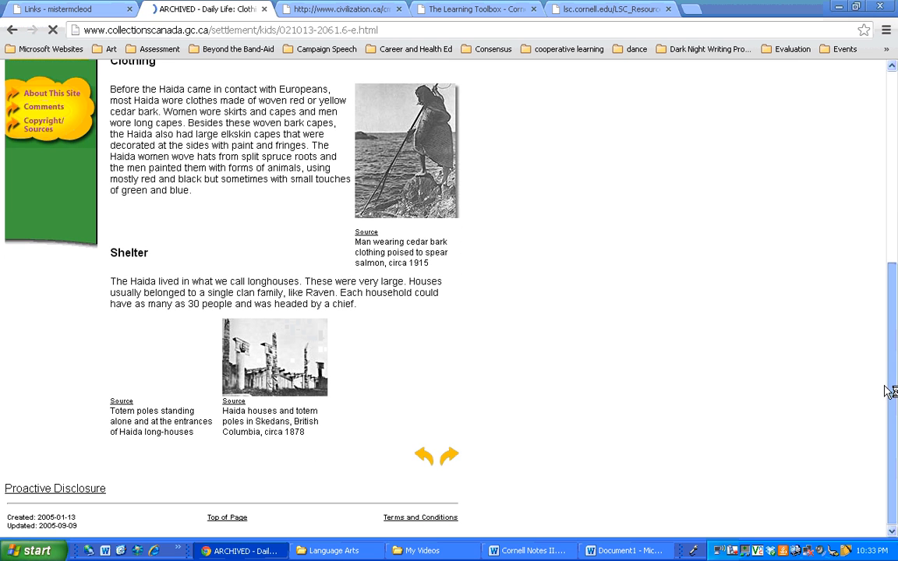
{"action": "left_click", "coordinate": [449, 459]}
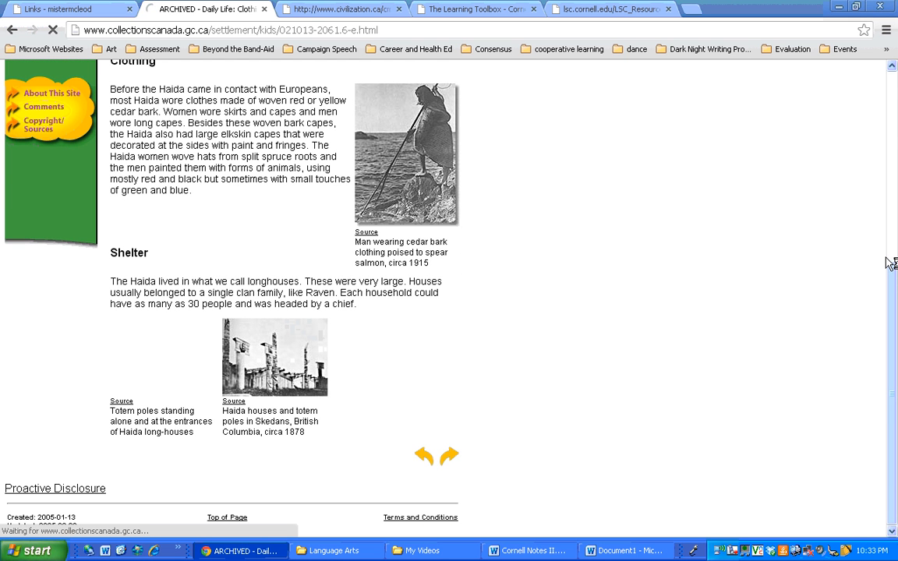
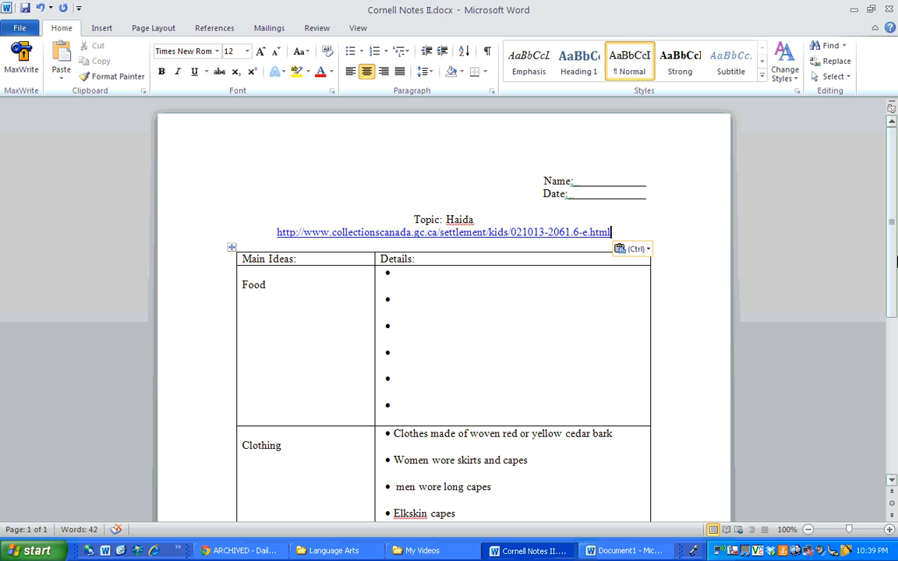
Step: Start saving a copy of the Cornell notes document and choose the Social Studies folder in My Documents
{"action": "scroll", "coordinate": [896, 361], "scroll_direction": "down", "scroll_amount": 6}
{"action": "left_click_drag", "start_coordinate": [895, 361], "coordinate": [894, 311]}
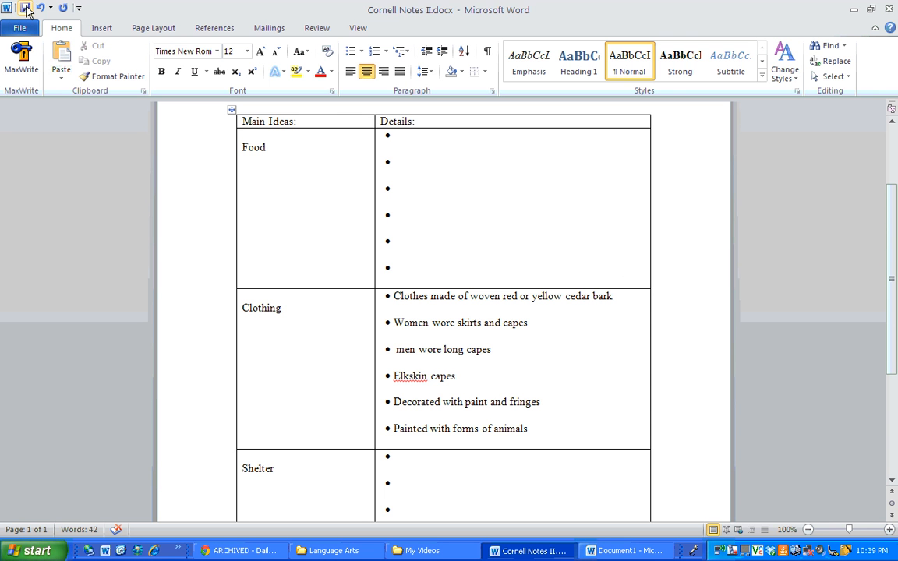
{"action": "left_click", "coordinate": [19, 30]}
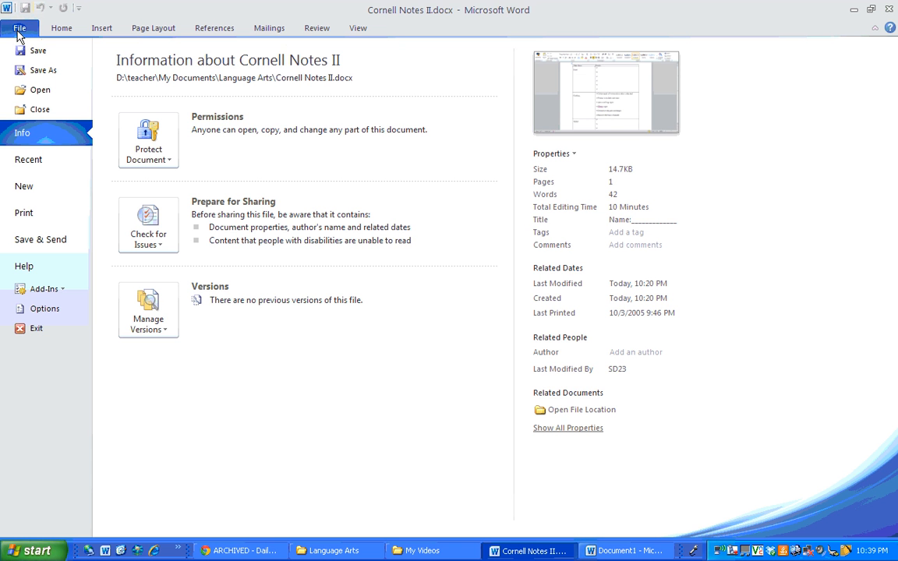
{"action": "left_click", "coordinate": [41, 71]}
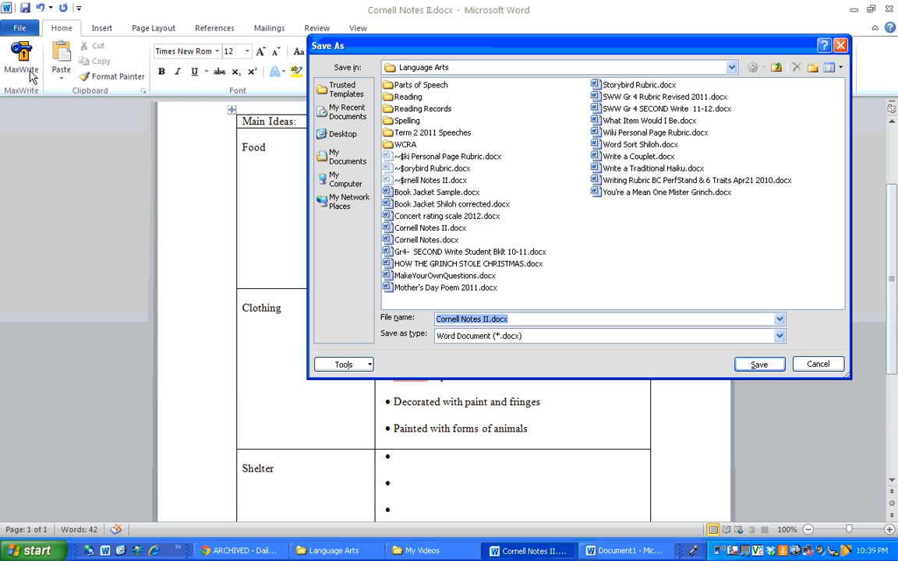
{"action": "left_click", "coordinate": [334, 154]}
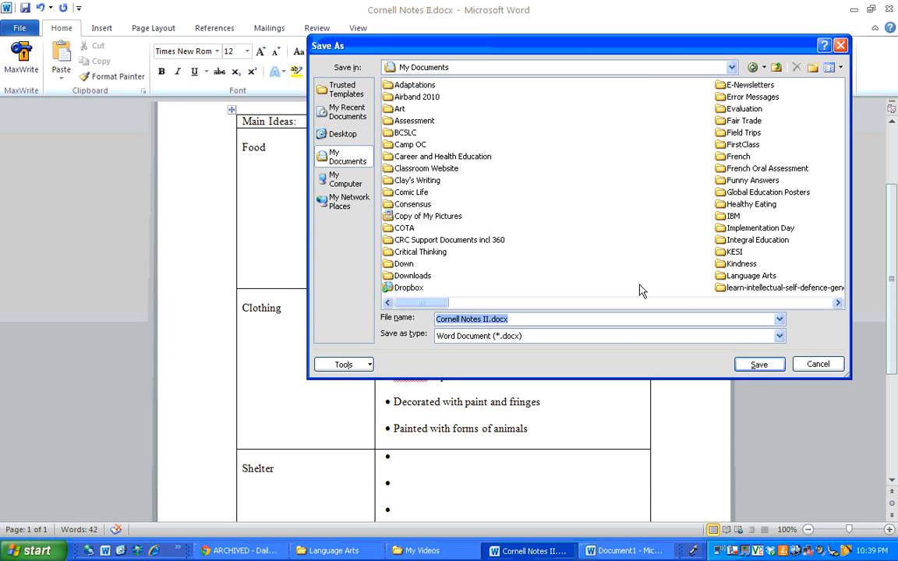
{"action": "left_click", "coordinate": [838, 304]}
{"action": "left_click", "coordinate": [839, 303]}
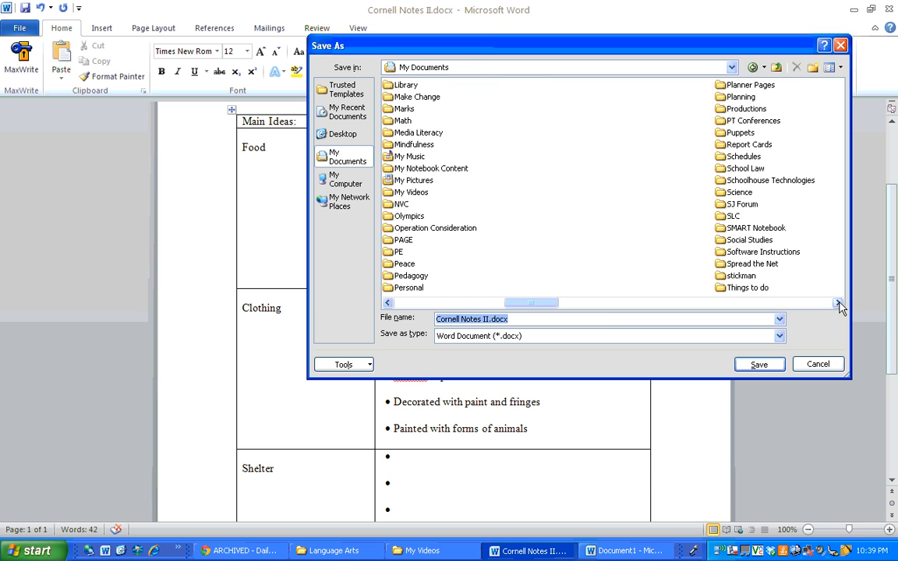
{"action": "left_click", "coordinate": [765, 241]}
{"action": "double_click", "coordinate": [732, 240]}
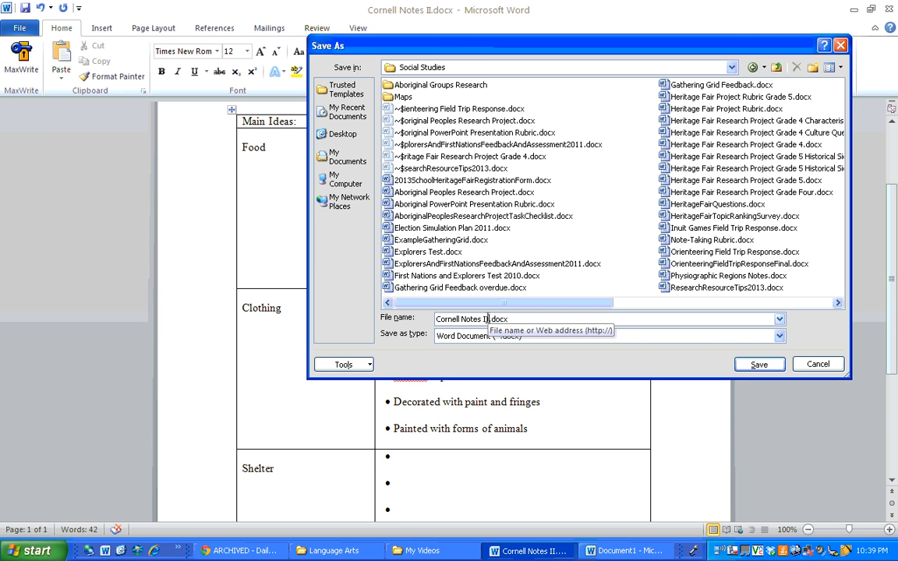
Step: Name the copy "Cornell Notes Haida.docx" and save it
{"action": "left_click", "coordinate": [488, 319]}
{"action": "key", "text": "BackSpace"}
{"action": "key", "text": "BackSpace"}
{"action": "type", "text": "Haida"}
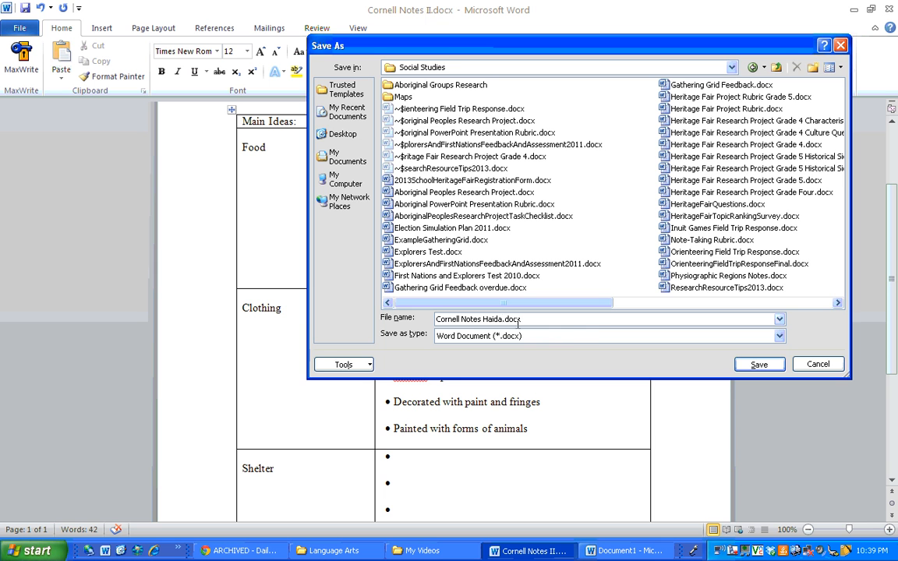
{"action": "left_click", "coordinate": [749, 367]}
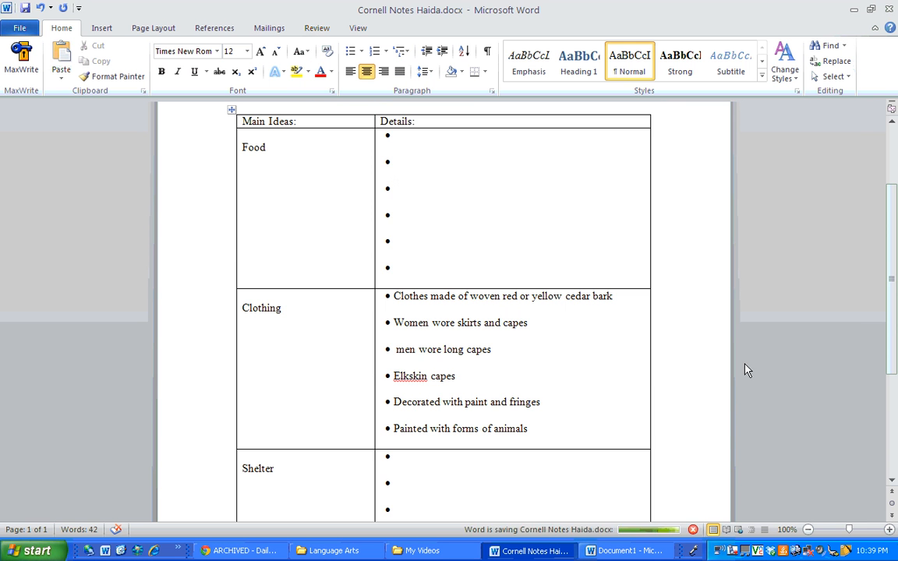
Step: Review the Haida notes from the topic and source link through the Food, Clothing, Shelter and Summary sections
{"action": "mouse_move", "coordinate": [894, 276]}
{"action": "left_mouse_down"}
{"action": "mouse_move", "coordinate": [888, 210]}
{"action": "mouse_move", "coordinate": [894, 296]}
{"action": "left_mouse_up"}
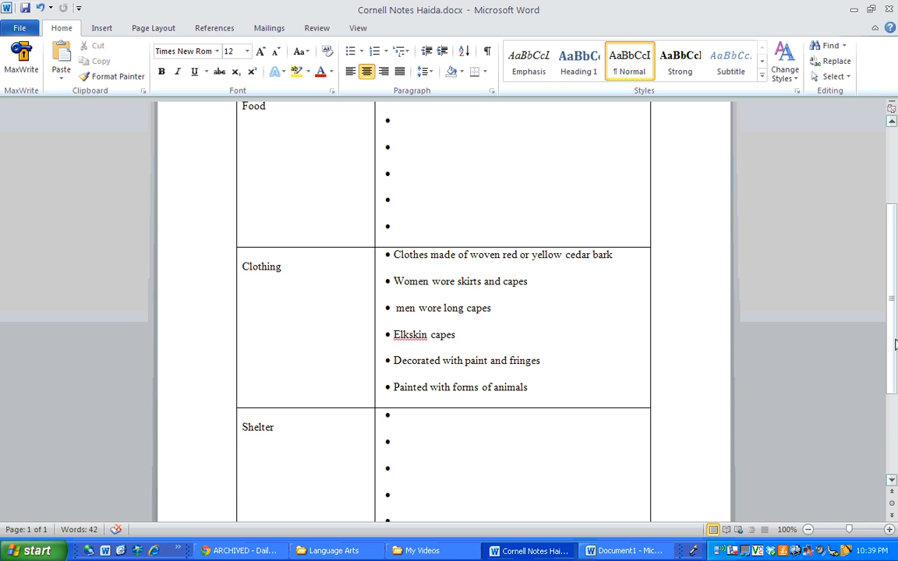
{"action": "left_click_drag", "start_coordinate": [895, 340], "coordinate": [895, 268]}
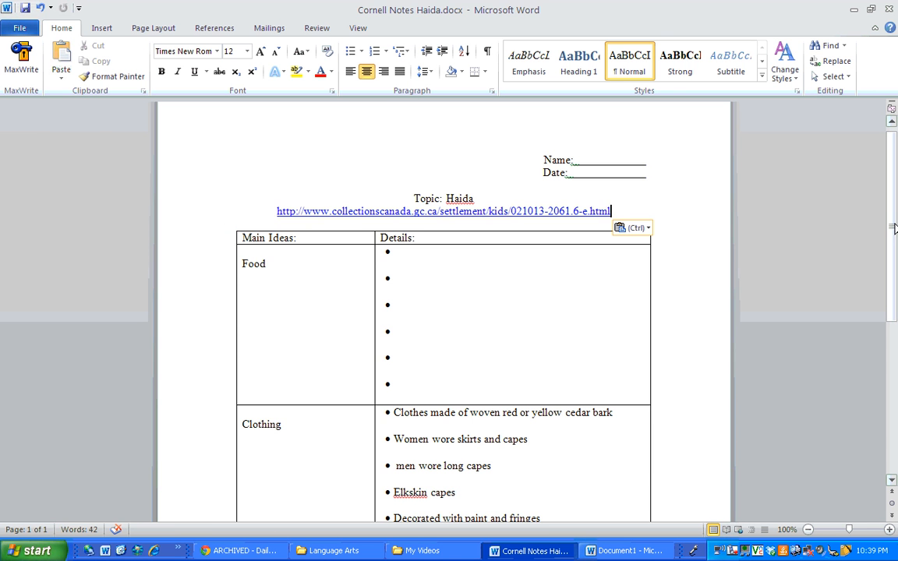
{"action": "left_click_drag", "start_coordinate": [895, 228], "coordinate": [889, 343]}
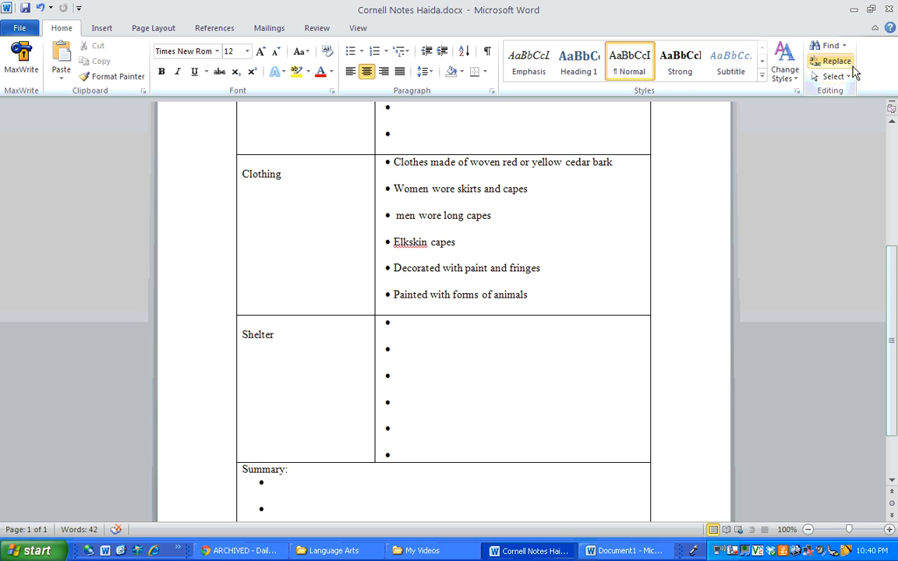
{"action": "left_click_drag", "start_coordinate": [890, 284], "coordinate": [886, 151]}
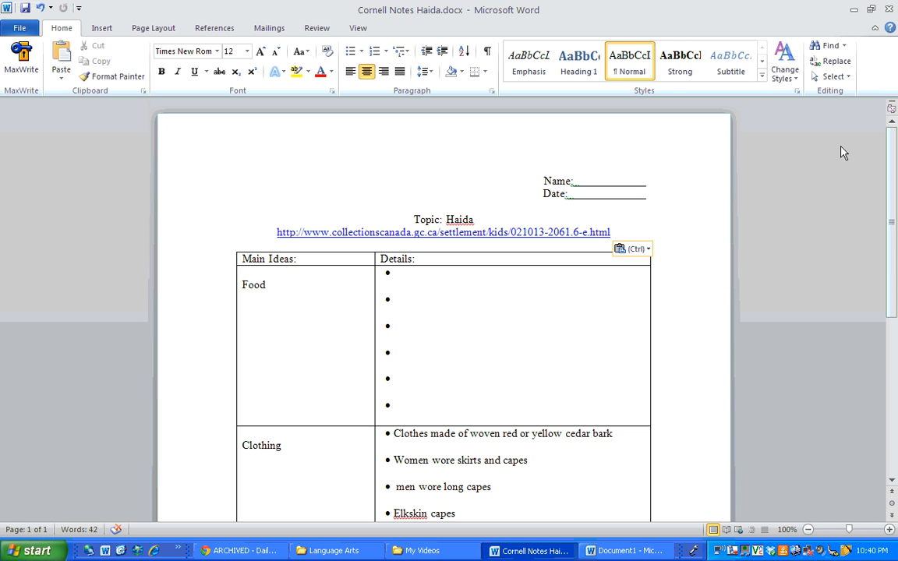
{"action": "left_click_drag", "start_coordinate": [896, 267], "coordinate": [892, 356]}
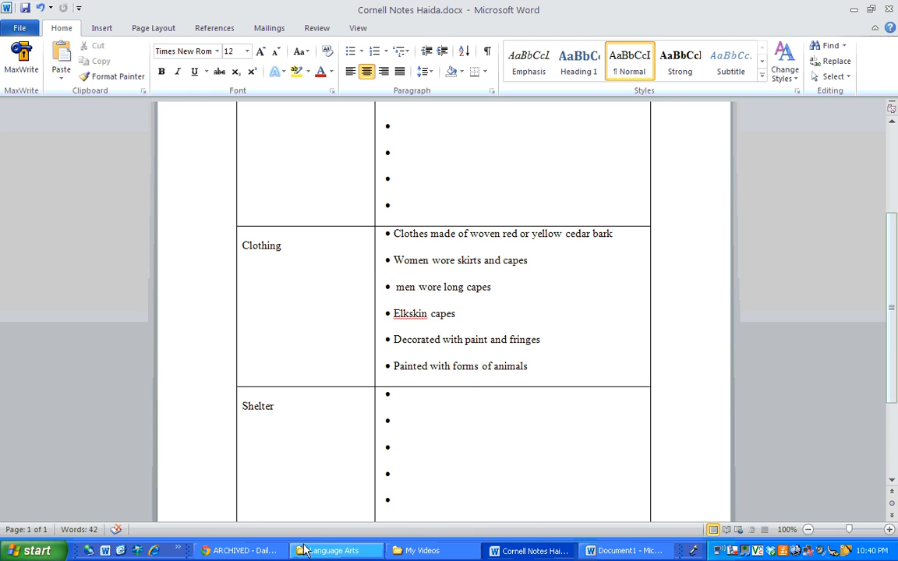
Step: Check the Haida Daily Life web page against the Cornell notes, and create a new blank Word document
{"action": "left_click", "coordinate": [238, 550]}
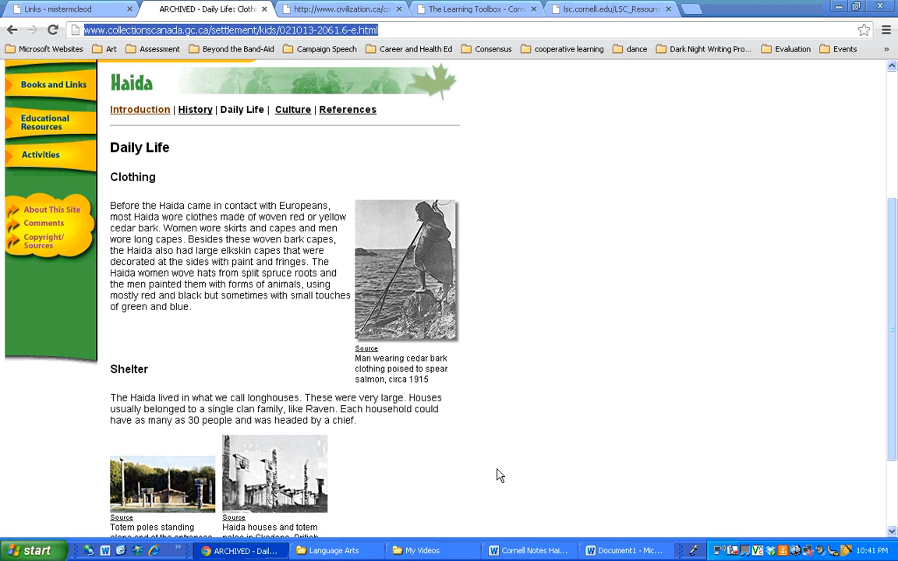
{"action": "left_click", "coordinate": [544, 551]}
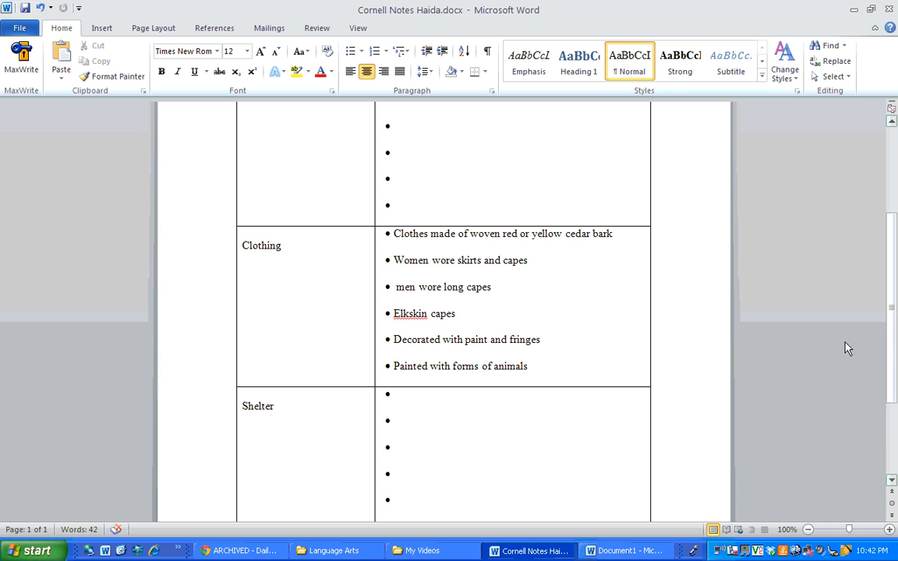
{"action": "left_click", "coordinate": [17, 29]}
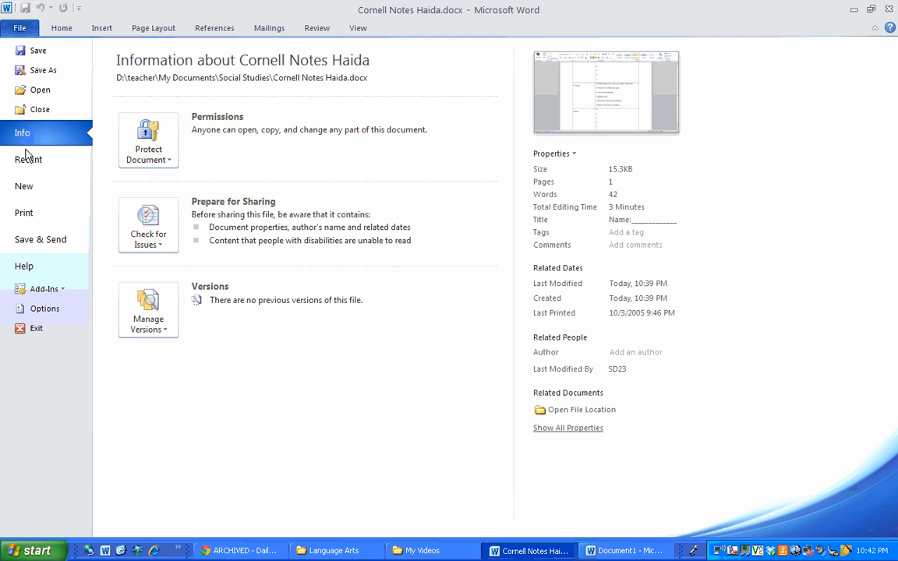
{"action": "left_click", "coordinate": [24, 186]}
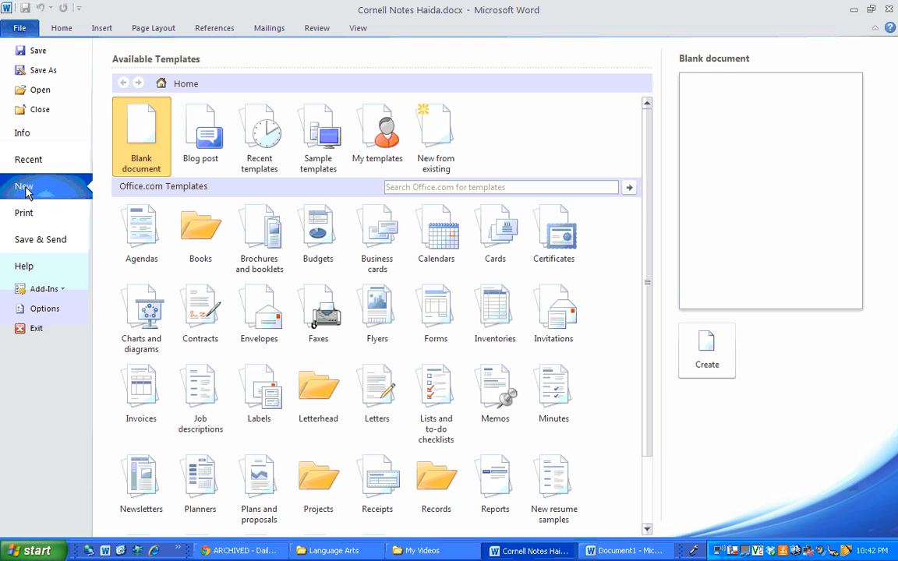
{"action": "double_click", "coordinate": [145, 127]}
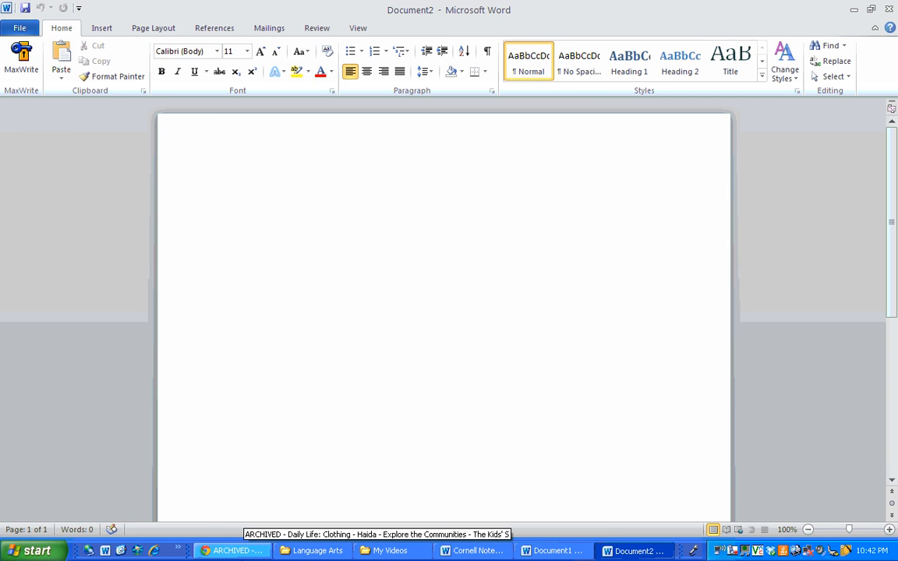
Step: Switch to Chrome and copy the Shelter heading and its paragraph from the Haida Daily Life page
{"action": "left_click", "coordinate": [234, 551]}
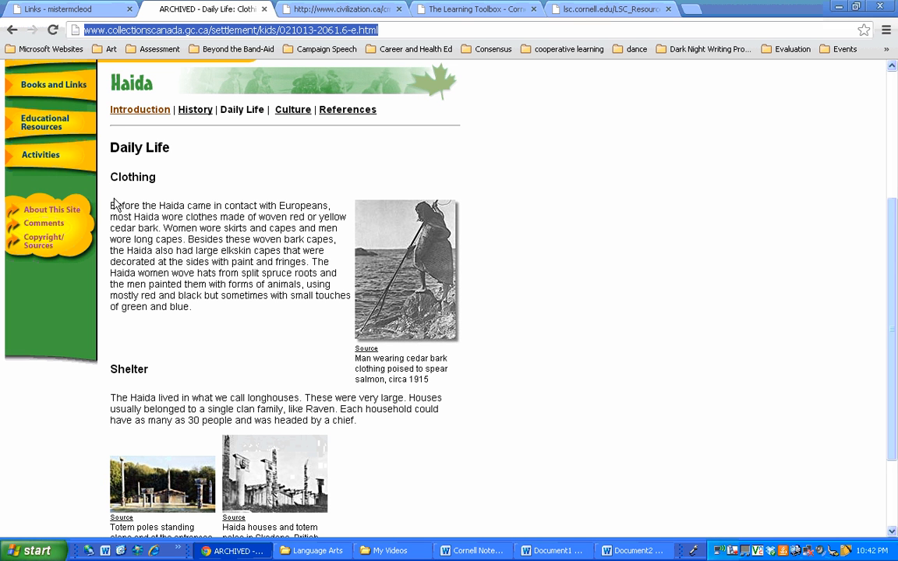
{"action": "left_click", "coordinate": [110, 377]}
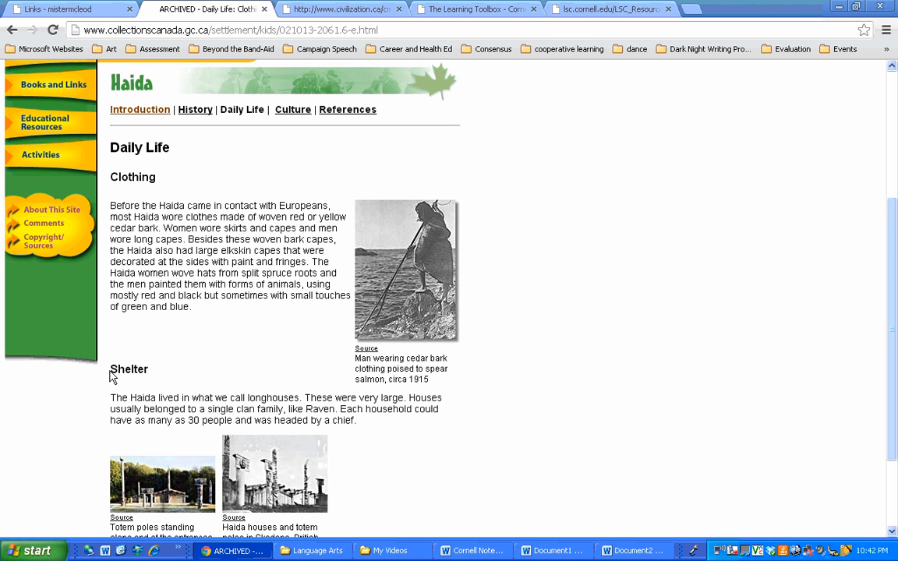
{"action": "key", "text": "ctrl+a"}
{"action": "left_click", "coordinate": [135, 394]}
{"action": "left_click_drag", "start_coordinate": [113, 372], "coordinate": [356, 424]}
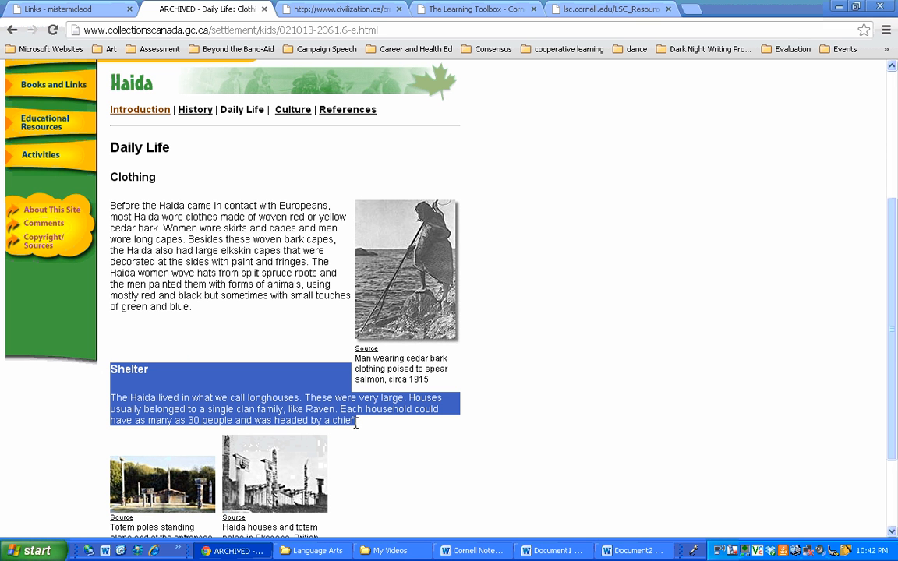
{"action": "right_click", "coordinate": [239, 386]}
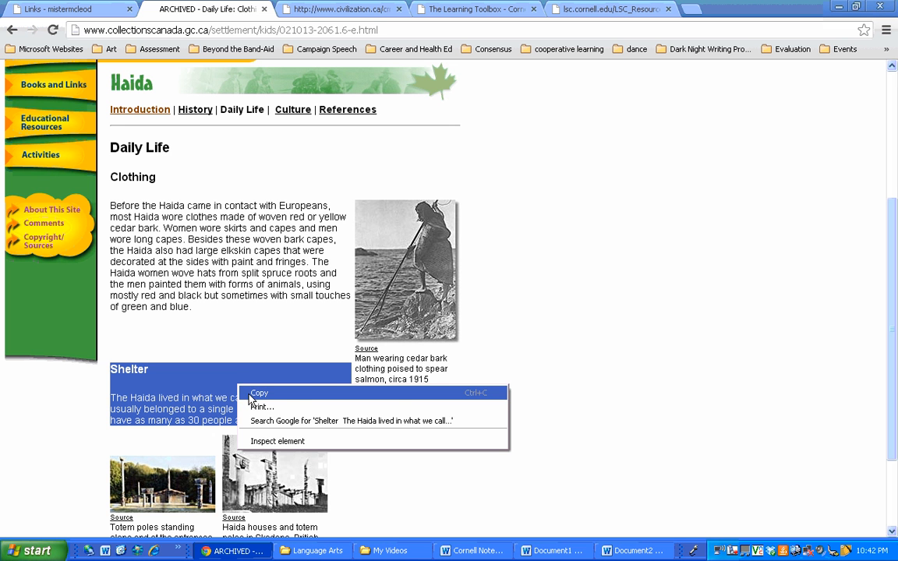
{"action": "left_click", "coordinate": [259, 394]}
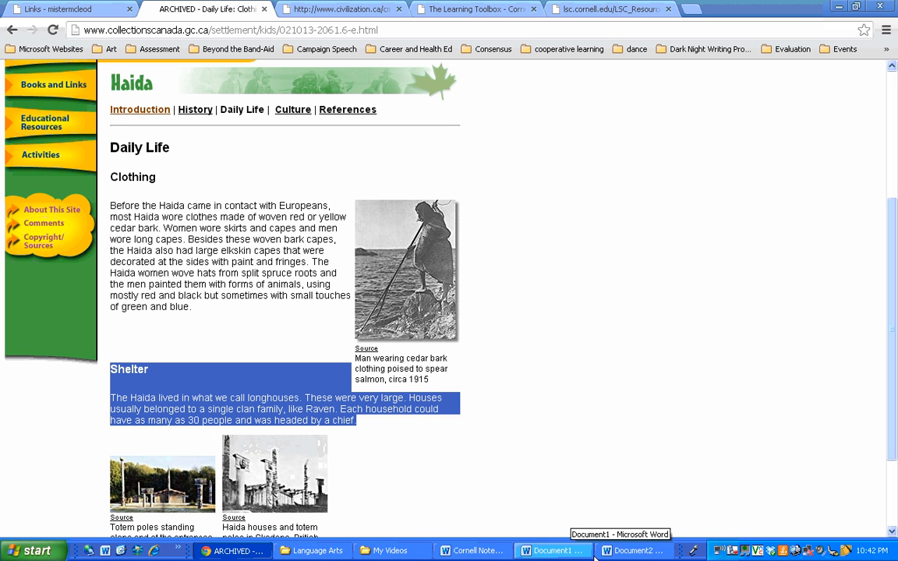
Step: Paste the copied Shelter text into the new blank Word document, keeping its source formatting
{"action": "left_click", "coordinate": [624, 551]}
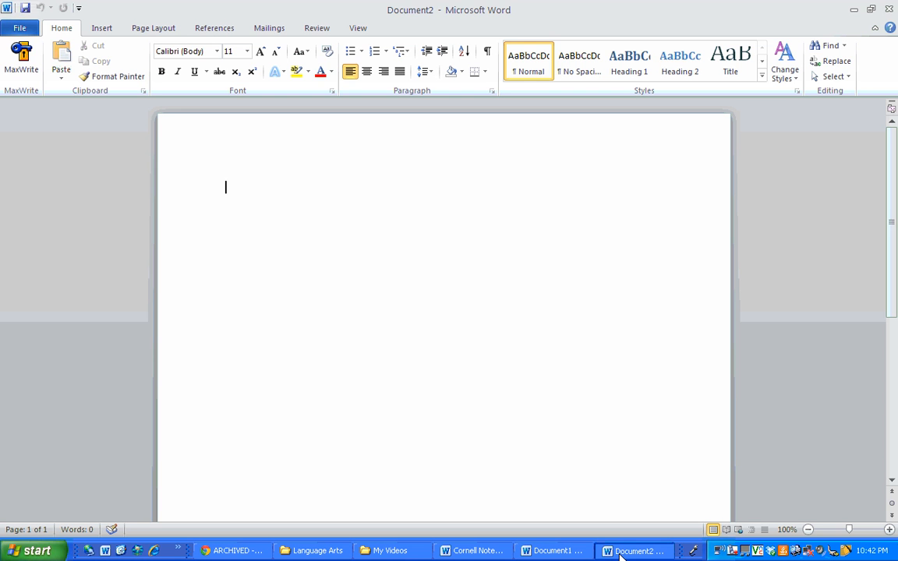
{"action": "right_click", "coordinate": [233, 191]}
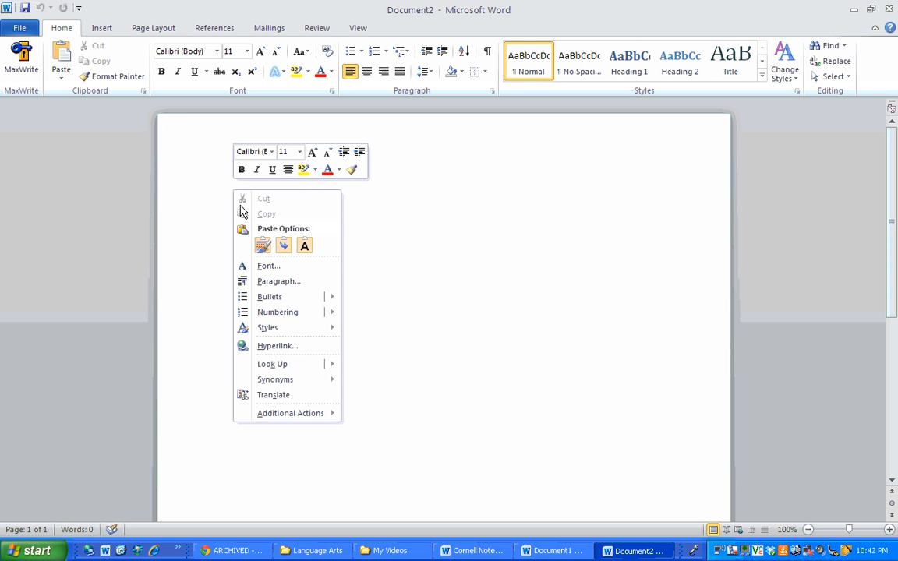
{"action": "left_click", "coordinate": [262, 248]}
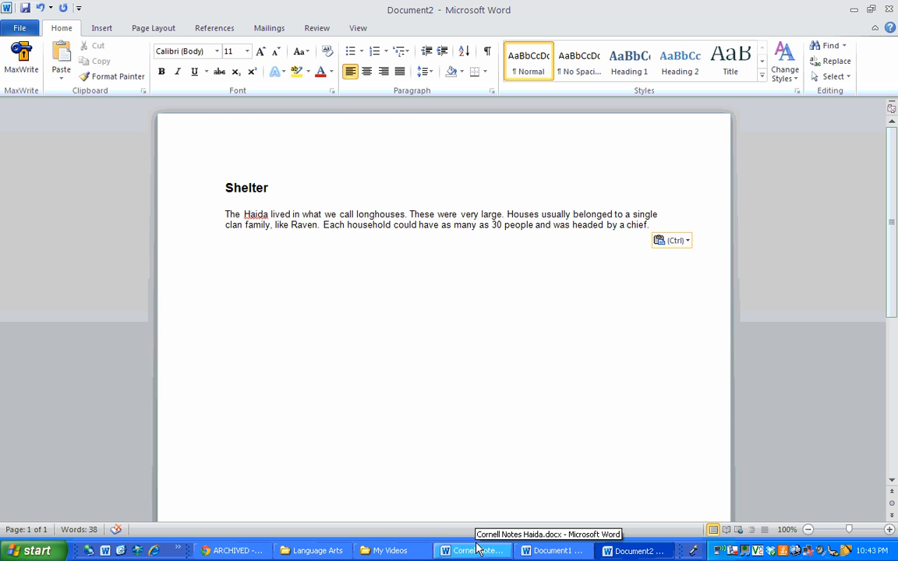
Step: Reload the civilization.ca Haida exhibition page in Chrome and look through its introduction and section links
{"action": "left_click", "coordinate": [234, 551]}
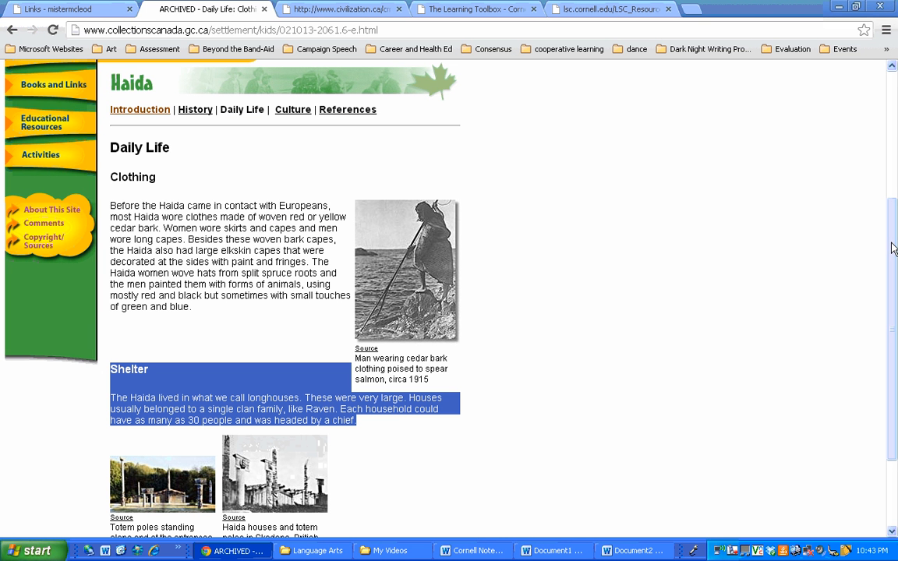
{"action": "left_click", "coordinate": [337, 8]}
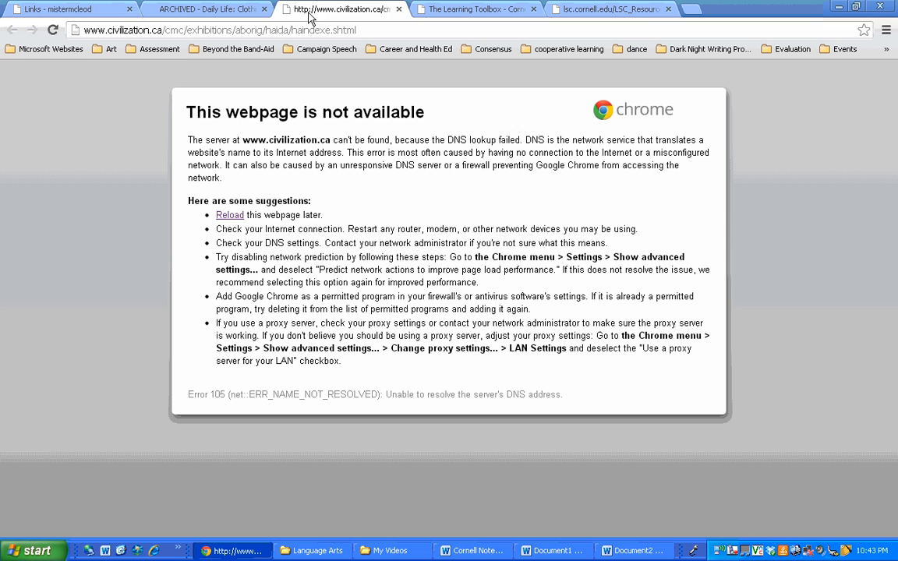
{"action": "left_click", "coordinate": [52, 29]}
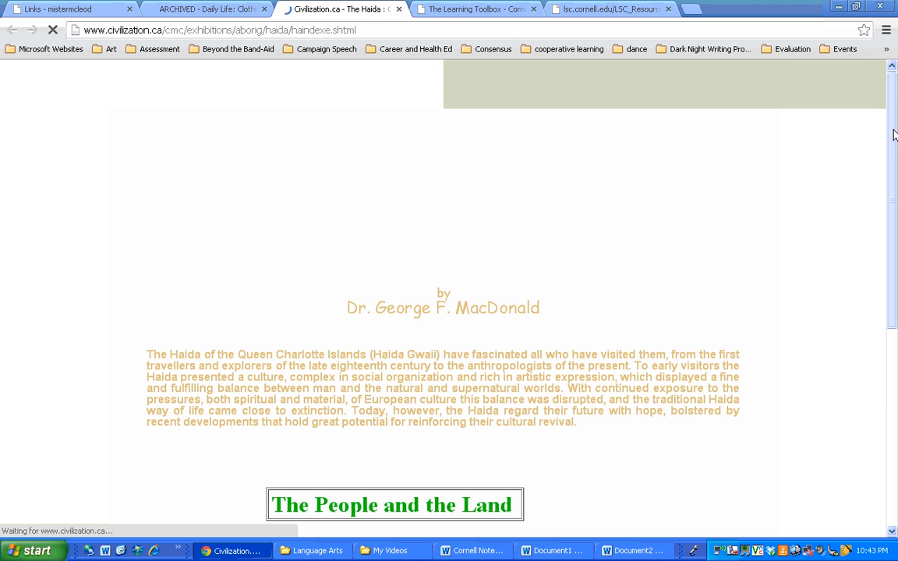
{"action": "left_click_drag", "start_coordinate": [894, 135], "coordinate": [894, 293]}
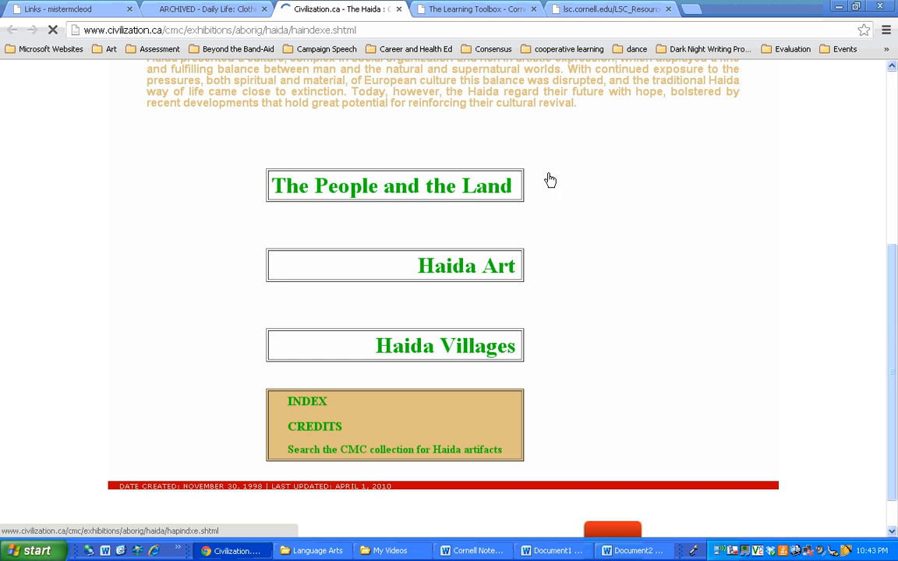
{"action": "left_click_drag", "start_coordinate": [892, 327], "coordinate": [889, 137]}
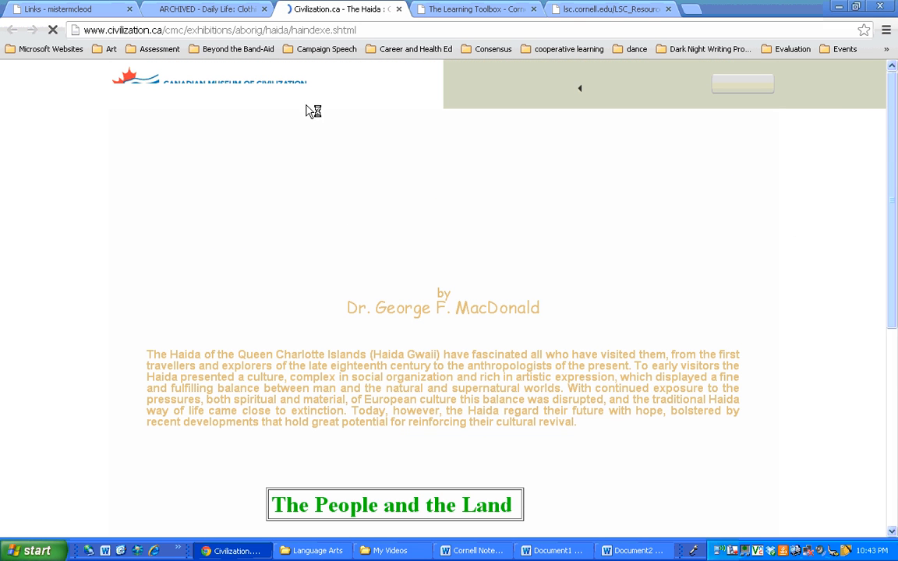
Step: Open the "Map" of First Nations in B.C. link from the class Links page in a new window
{"action": "left_click", "coordinate": [66, 9]}
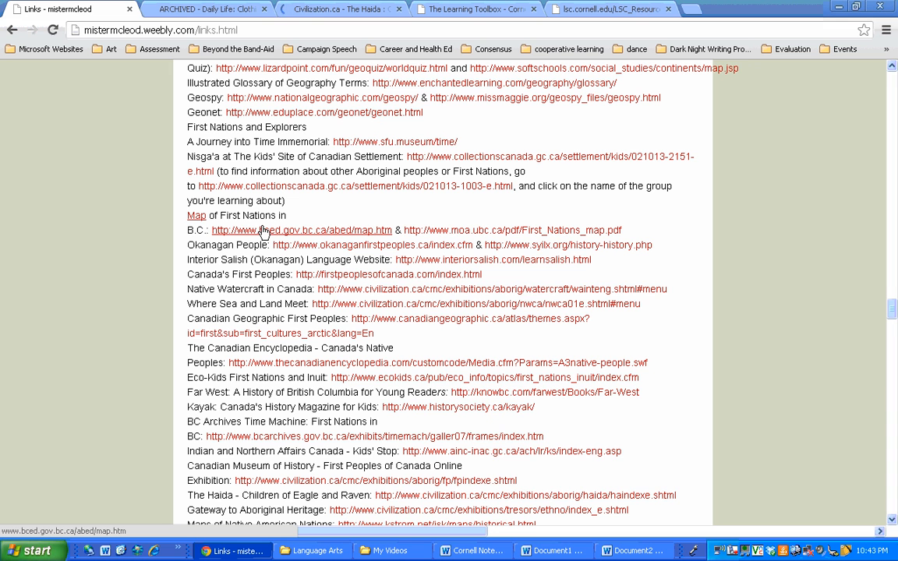
{"action": "right_click", "coordinate": [197, 222]}
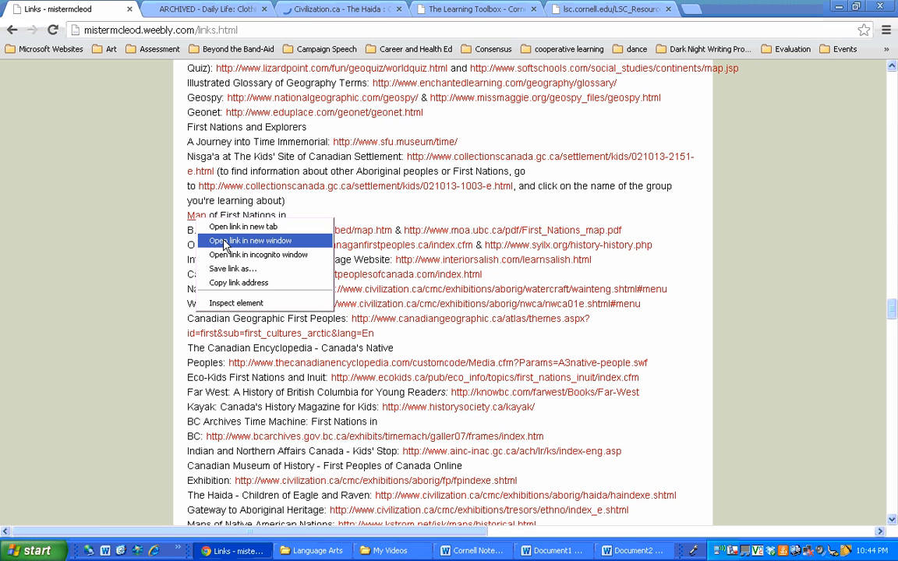
{"action": "left_click", "coordinate": [224, 242]}
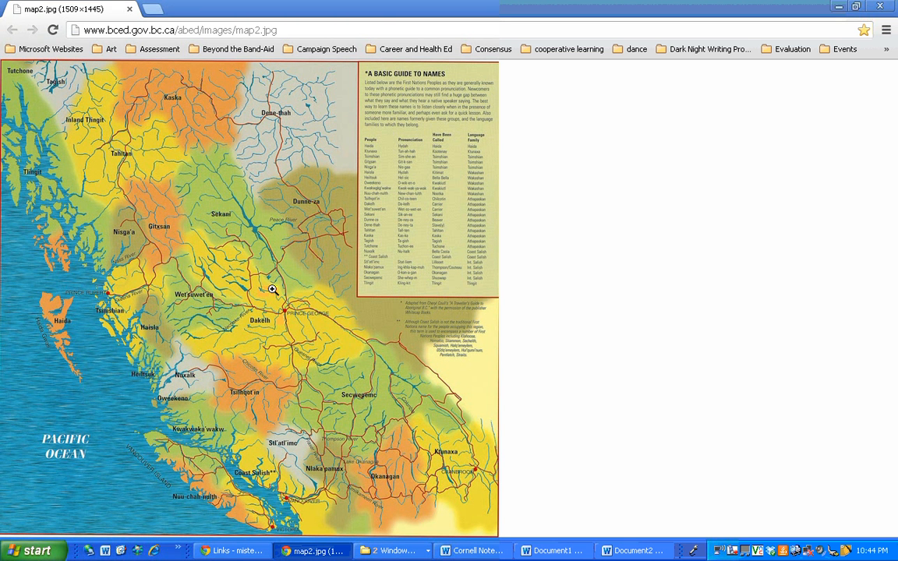
Step: Save the First Nations map image as map2.jpg in the My Pictures folder of My Documents
{"action": "right_click", "coordinate": [273, 292]}
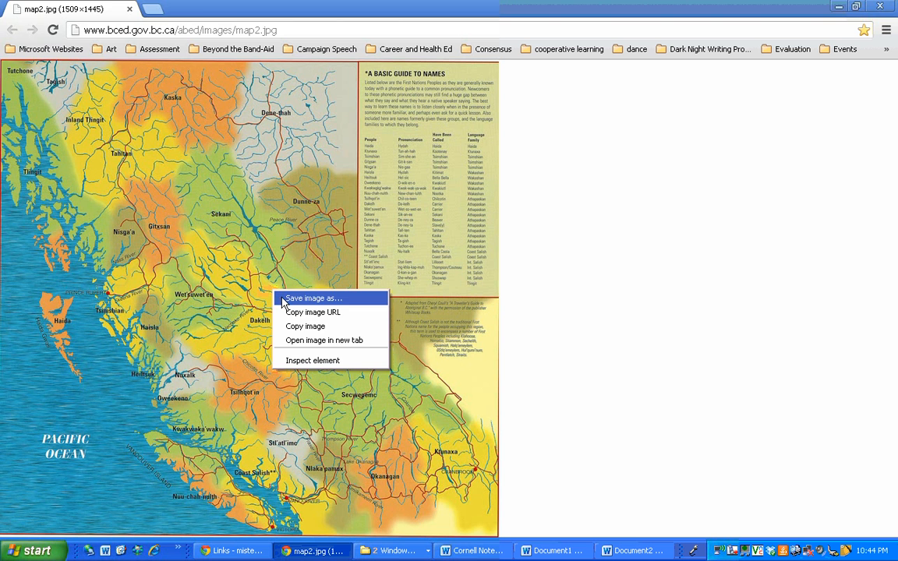
{"action": "left_click", "coordinate": [311, 299]}
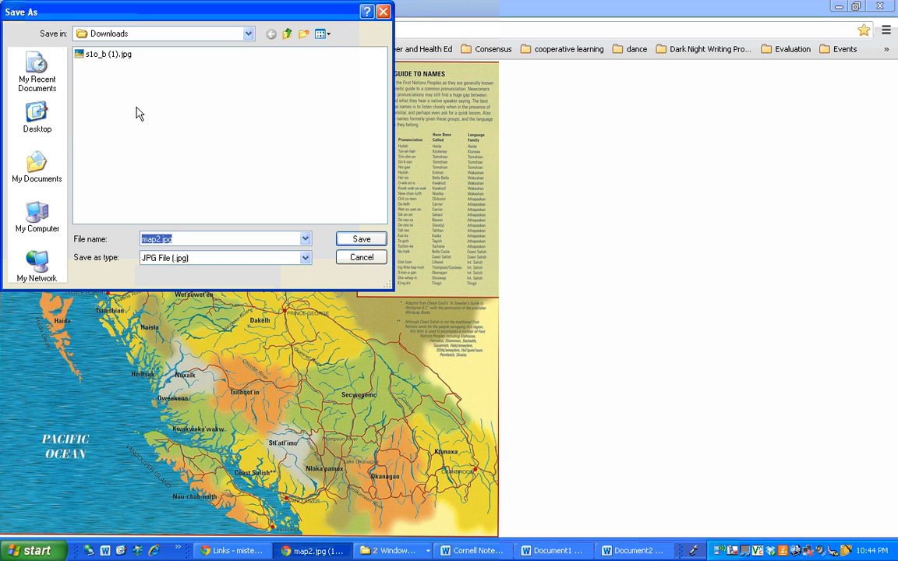
{"action": "left_click", "coordinate": [43, 164]}
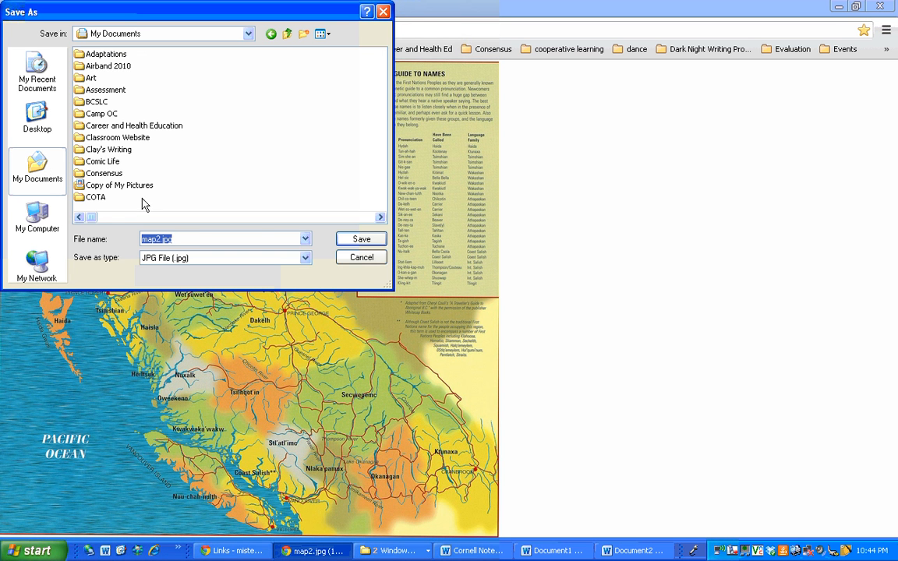
{"action": "left_click", "coordinate": [380, 217]}
{"action": "left_click", "coordinate": [381, 218]}
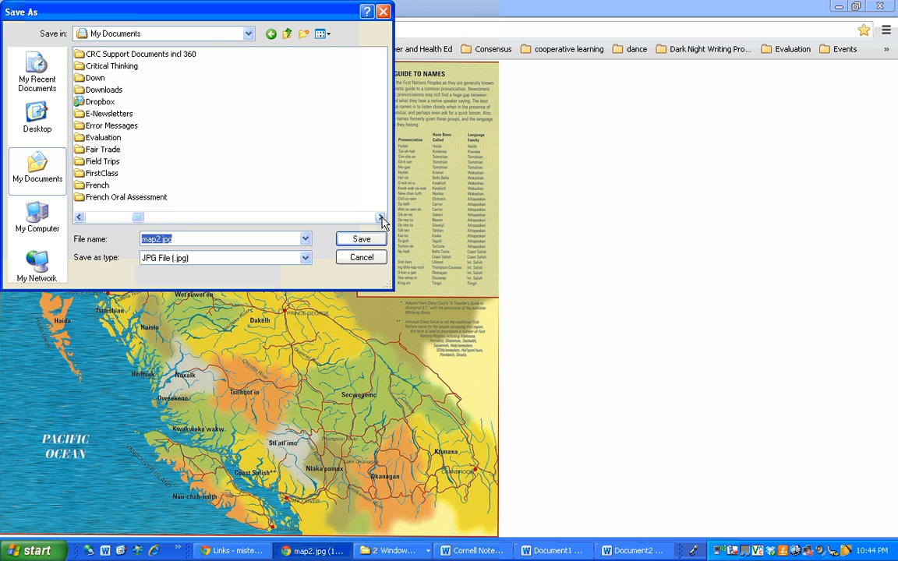
{"action": "left_click", "coordinate": [381, 217]}
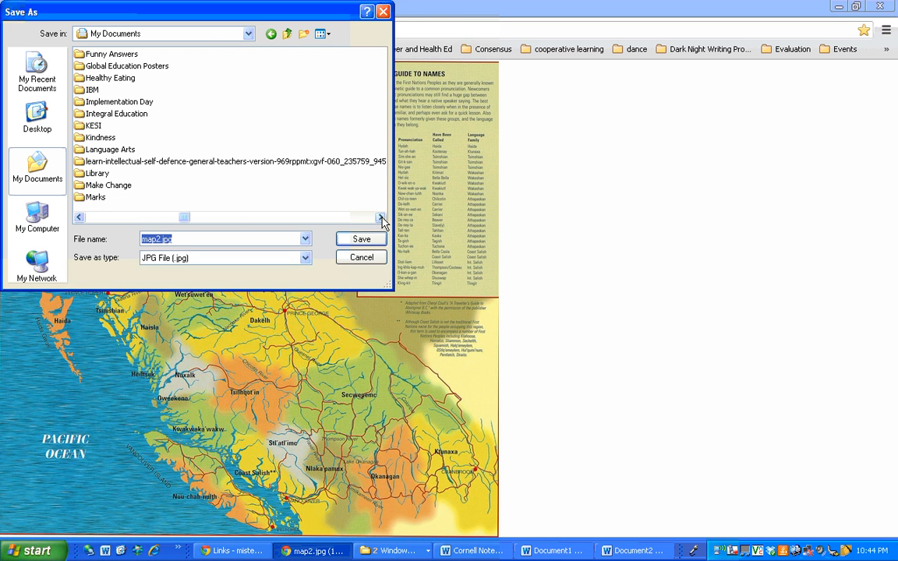
{"action": "left_click", "coordinate": [381, 218]}
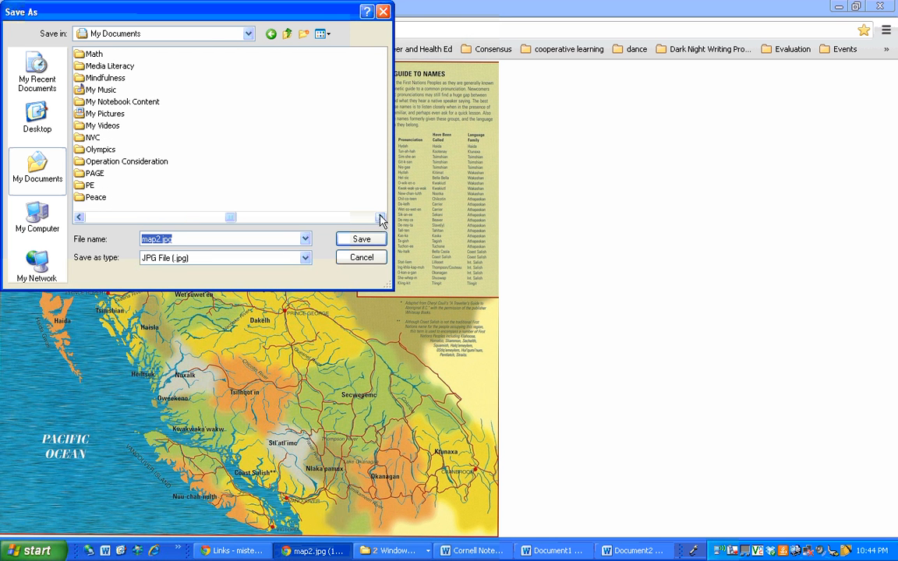
{"action": "double_click", "coordinate": [114, 115]}
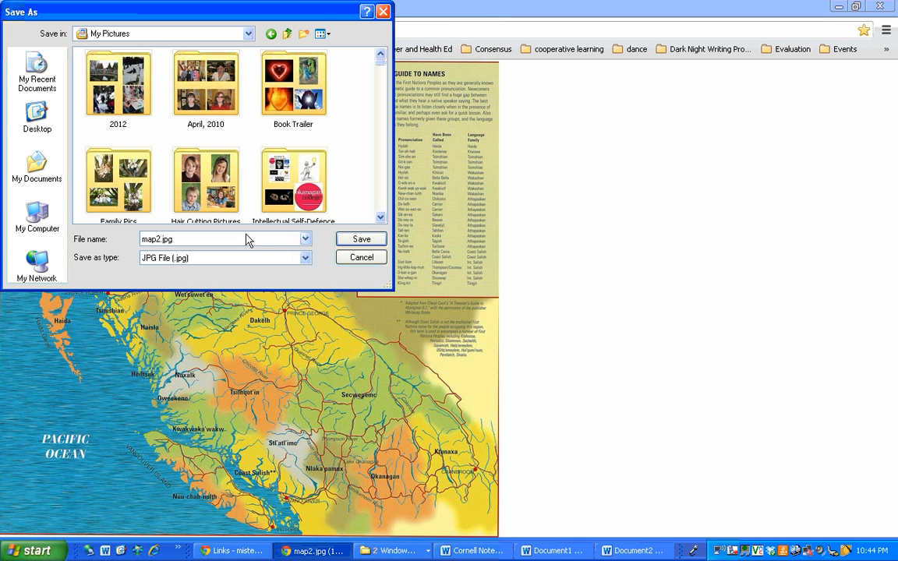
{"action": "left_click", "coordinate": [355, 243]}
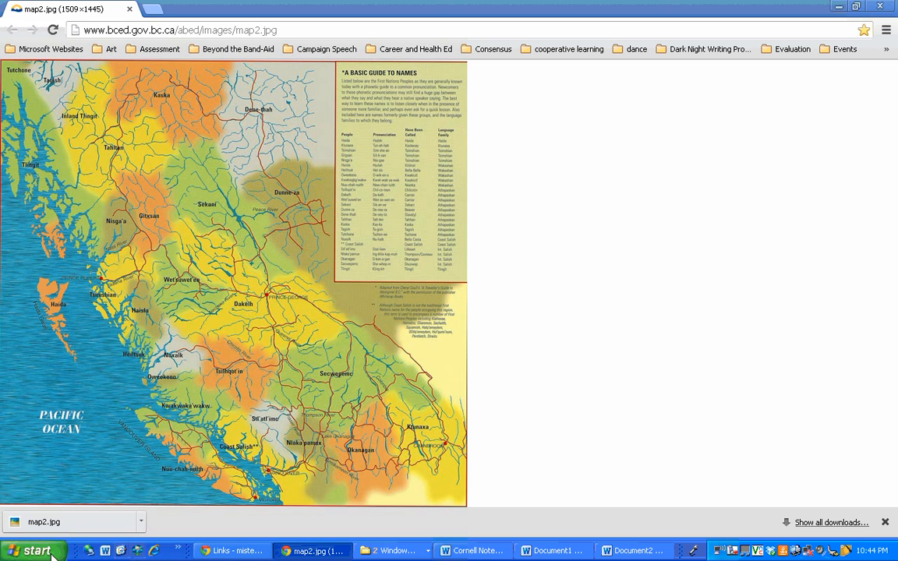
Step: Open the My Pictures folder in Windows and locate the saved map2.jpg file
{"action": "left_click", "coordinate": [31, 552]}
{"action": "left_click", "coordinate": [215, 362]}
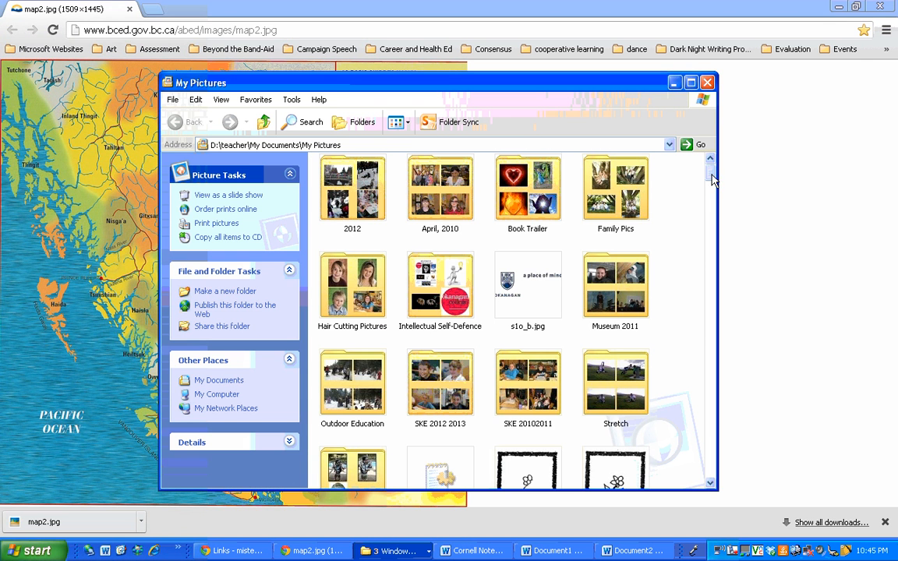
{"action": "left_click_drag", "start_coordinate": [711, 179], "coordinate": [688, 479]}
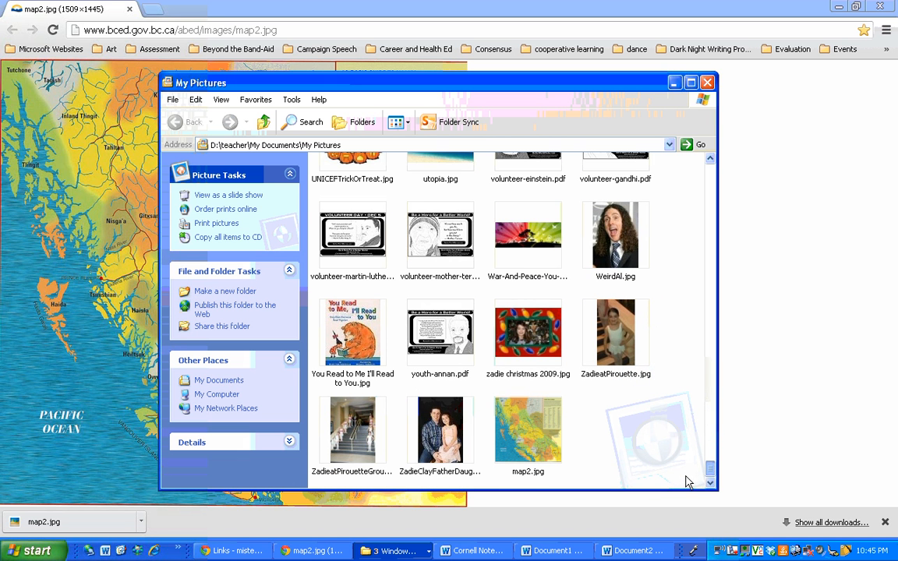
{"action": "mouse_move", "coordinate": [530, 440]}
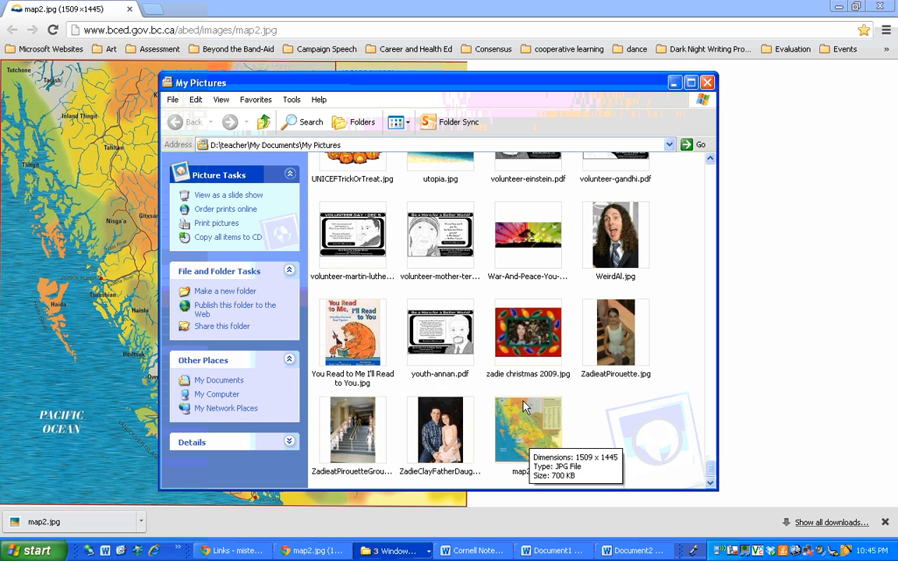
Step: Switch to the Document2 Word document and insert map2.jpg from My Pictures below the Shelter paragraph
{"action": "left_click", "coordinate": [616, 551]}
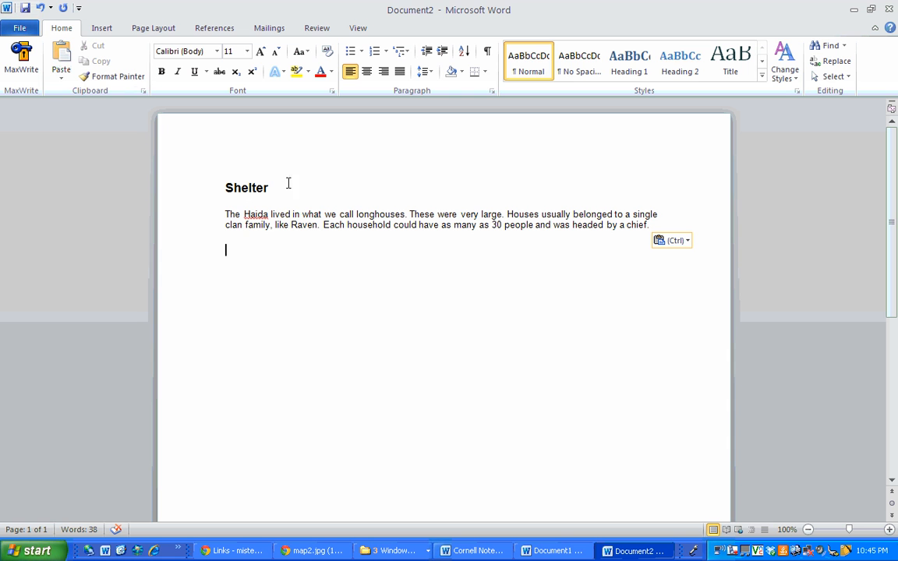
{"action": "left_click", "coordinate": [101, 29]}
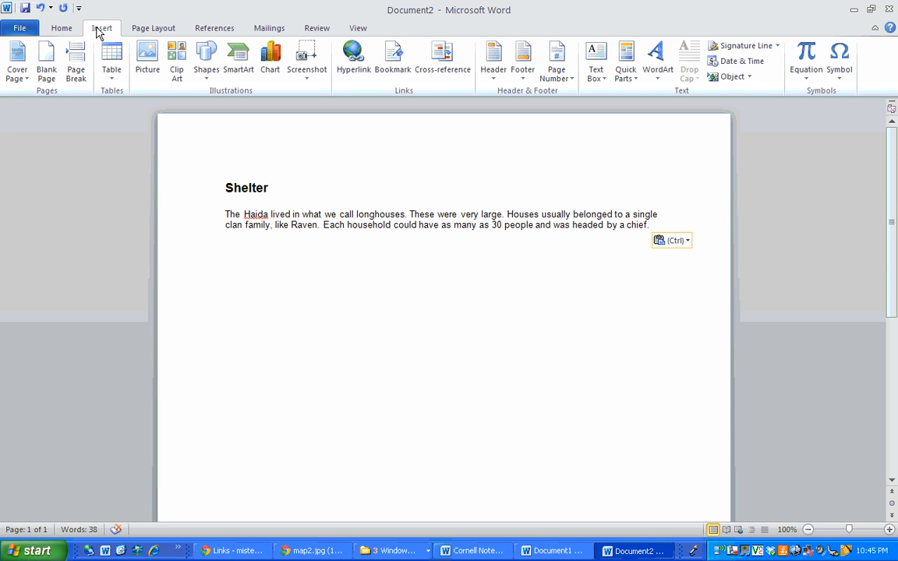
{"action": "left_click", "coordinate": [147, 58]}
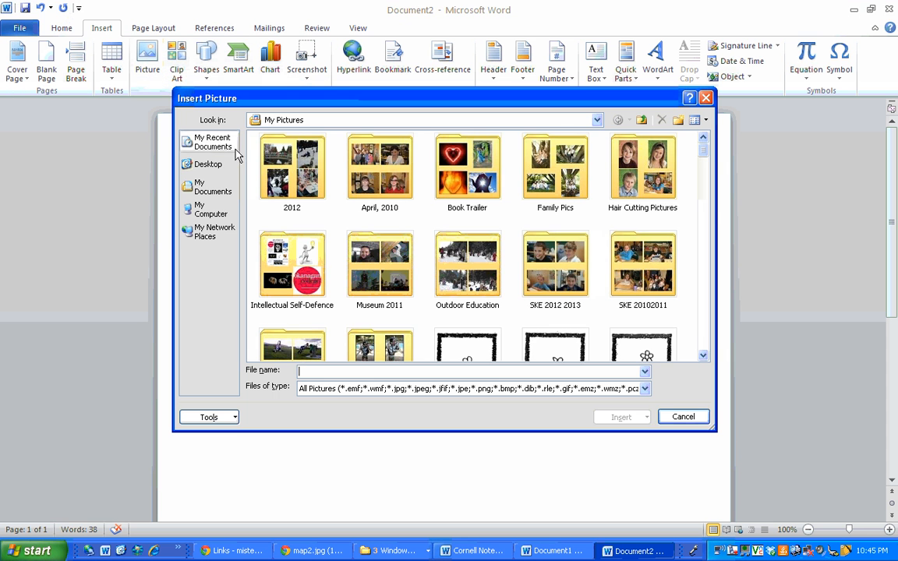
{"action": "left_click_drag", "start_coordinate": [702, 147], "coordinate": [701, 210]}
{"action": "left_click_drag", "start_coordinate": [698, 215], "coordinate": [693, 274]}
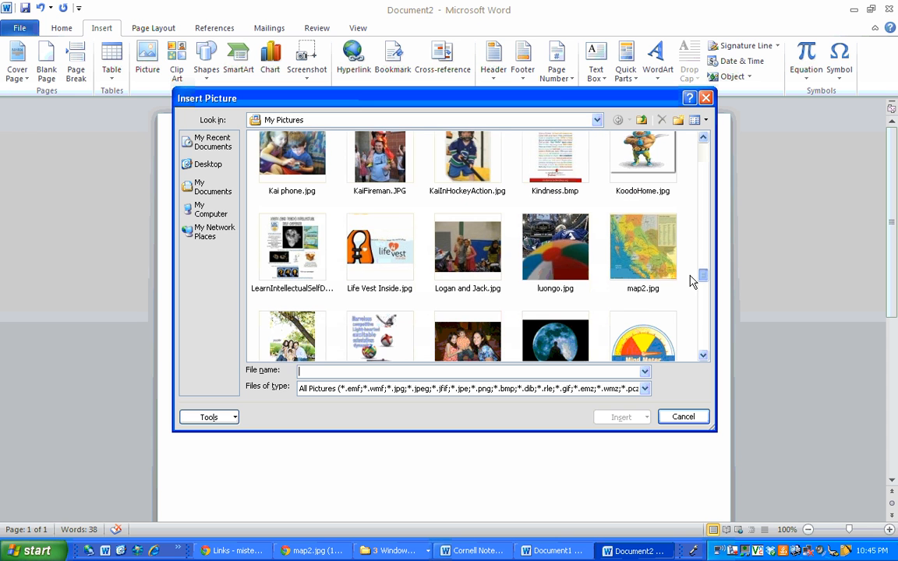
{"action": "double_click", "coordinate": [652, 266]}
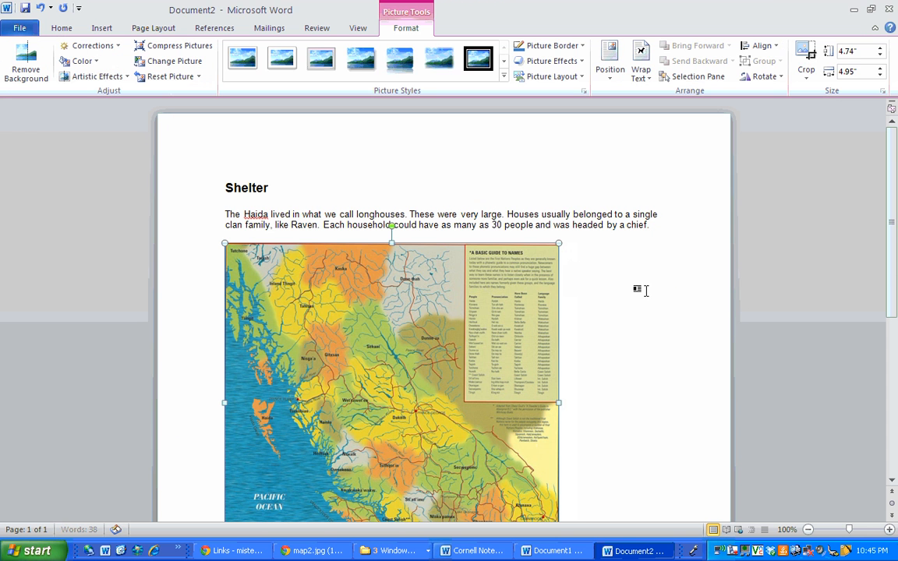
{"action": "left_click_drag", "start_coordinate": [892, 263], "coordinate": [889, 296]}
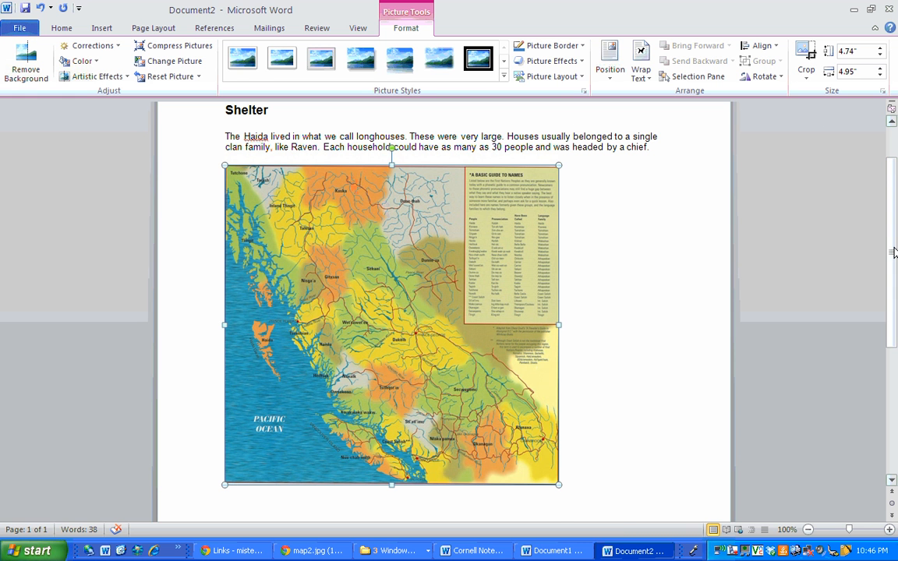
{"action": "scroll", "coordinate": [894, 234], "scroll_direction": "up", "scroll_amount": 1}
{"action": "scroll", "coordinate": [894, 234], "scroll_direction": "up", "scroll_amount": 1}
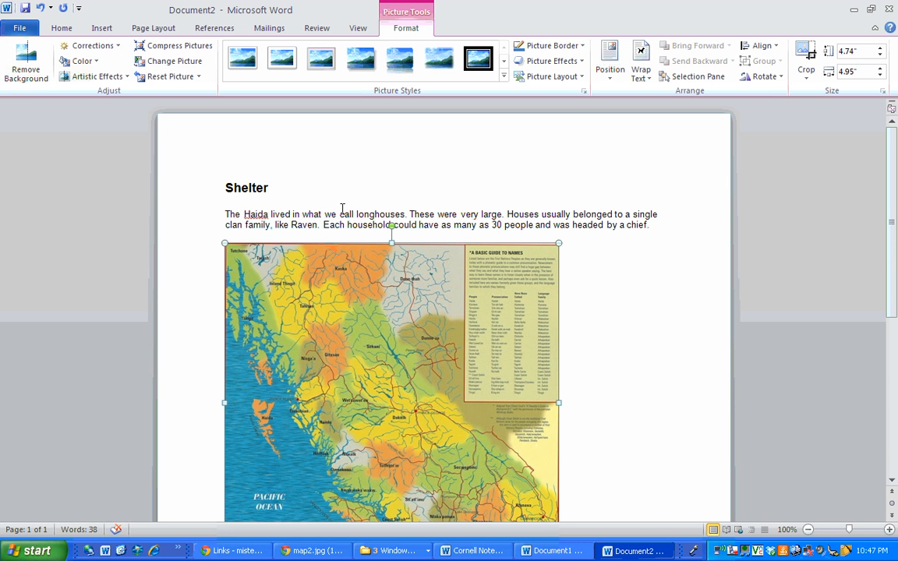
Step: Switch to the Cornell Notes Haida.docx document and look over its notes table and the source link under the topic
{"action": "left_click", "coordinate": [854, 9]}
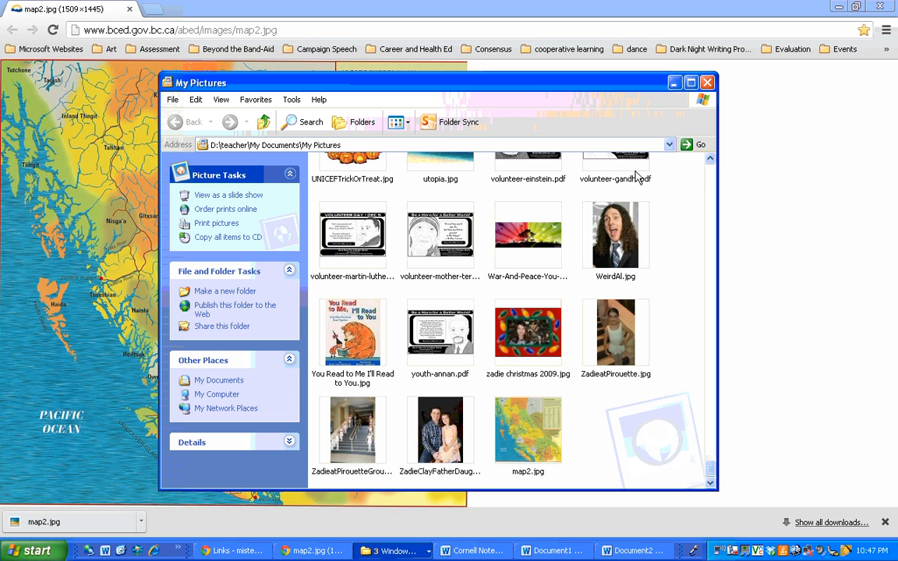
{"action": "left_click", "coordinate": [490, 552]}
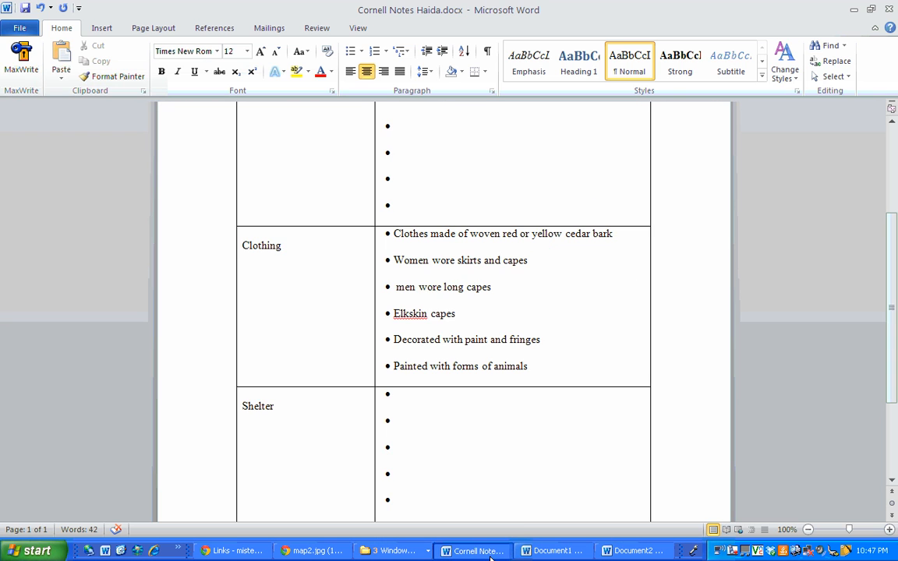
{"action": "left_click_drag", "start_coordinate": [892, 301], "coordinate": [895, 199]}
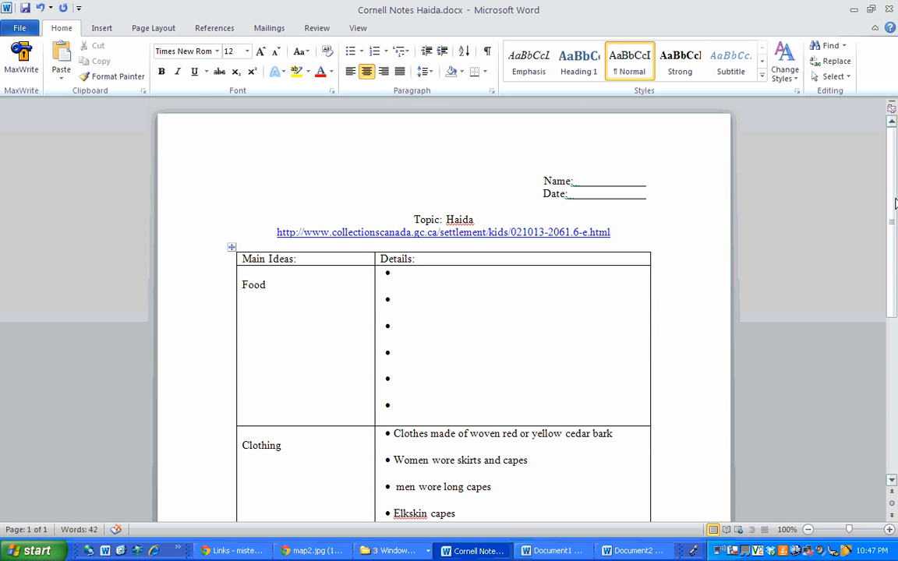
Step: Return to the map2.jpg page in Chrome and bookmark it as "bc first nations map" in the Social Studies folder
{"action": "left_click", "coordinate": [854, 13]}
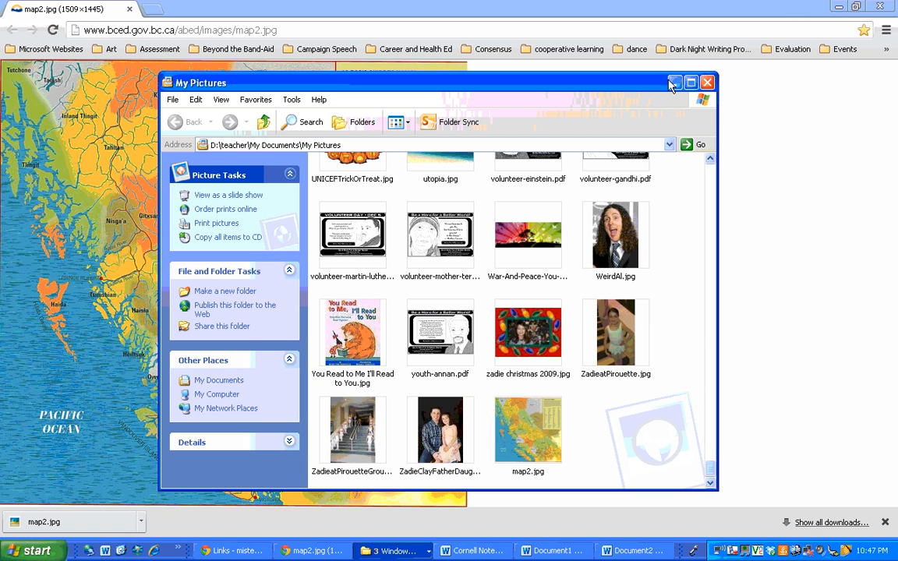
{"action": "left_click", "coordinate": [673, 84]}
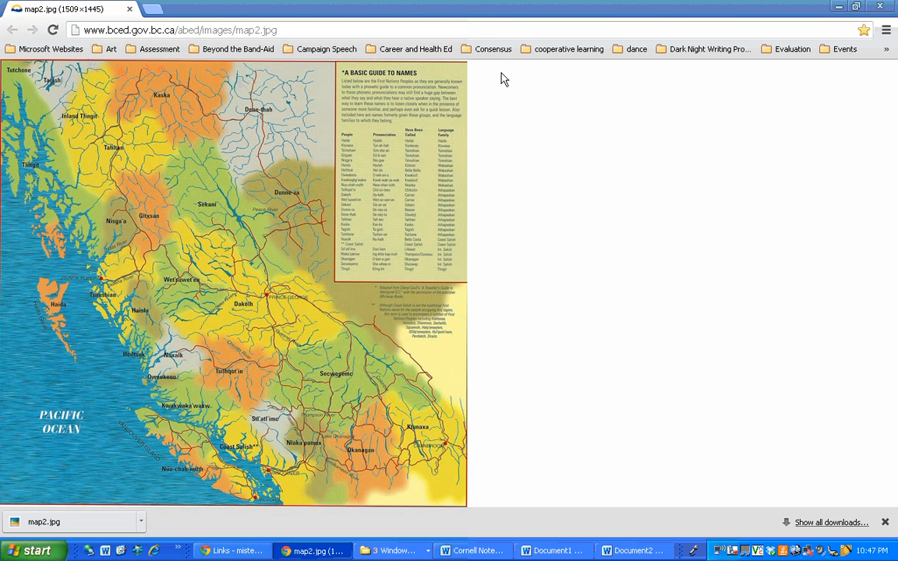
{"action": "left_click", "coordinate": [888, 33]}
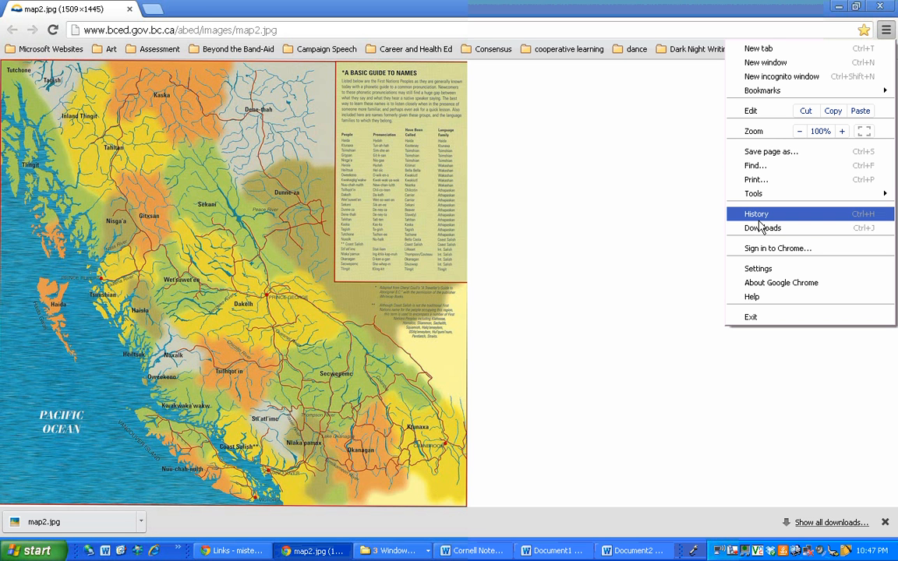
{"action": "left_click", "coordinate": [828, 98]}
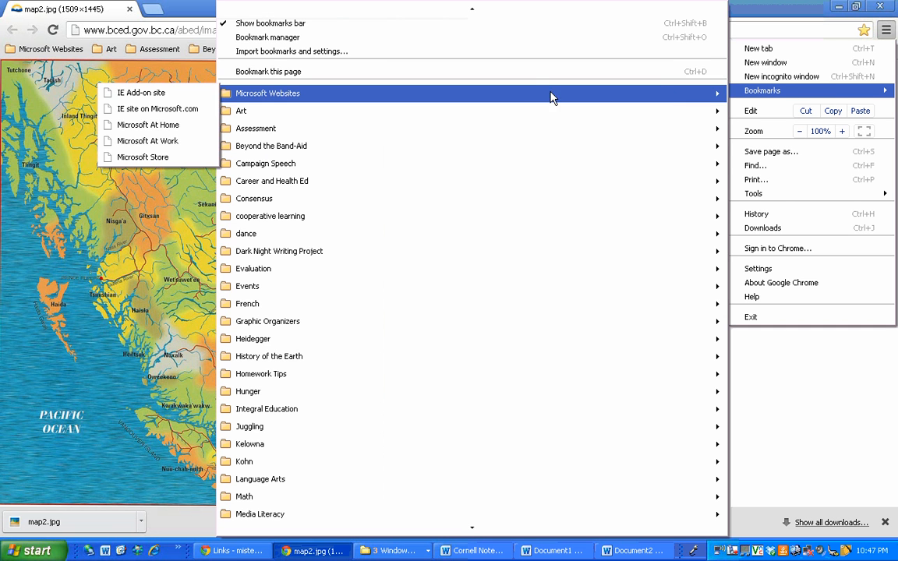
{"action": "left_click", "coordinate": [411, 76]}
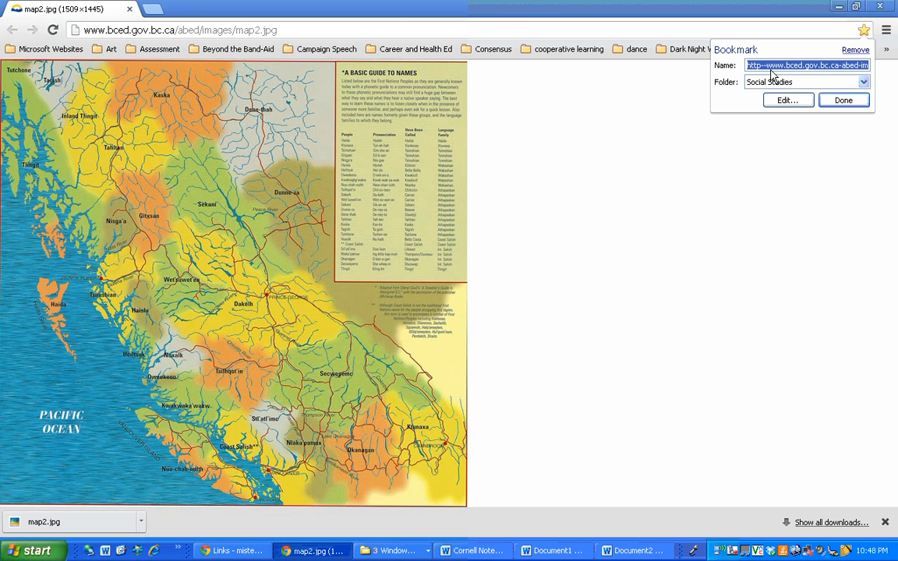
{"action": "type", "text": "bc"}
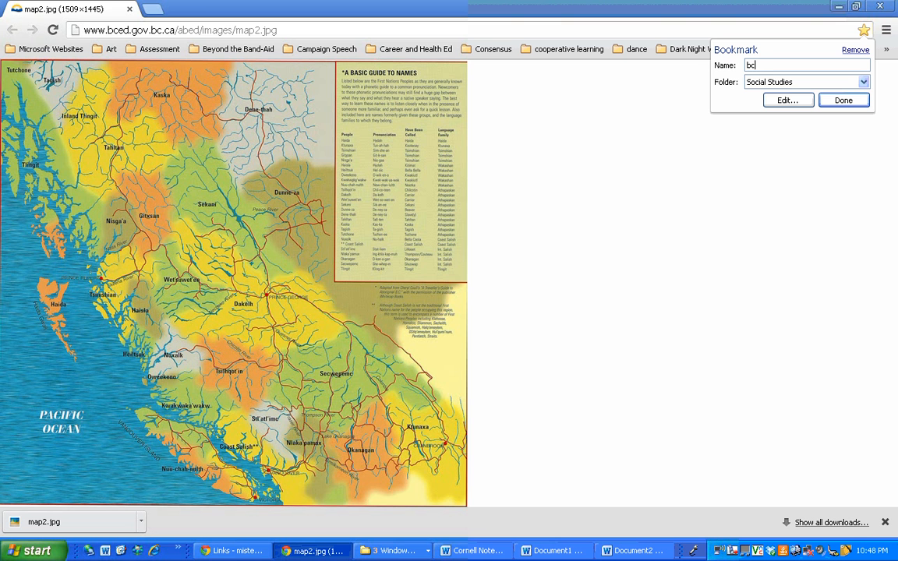
{"action": "type", "text": " first nations map"}
{"action": "left_click", "coordinate": [842, 100]}
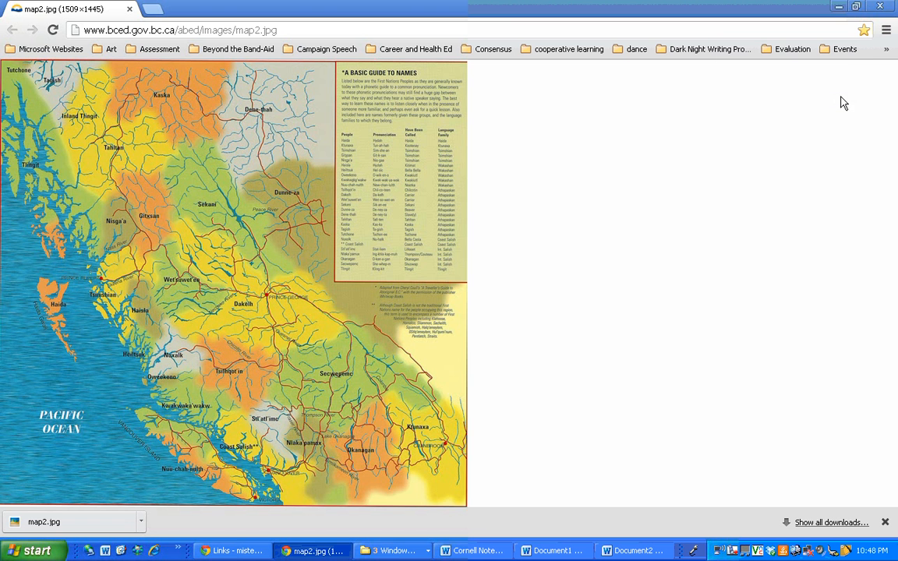
Step: Go to the civilization.ca Haida exhibition in the other Chrome window and open its "The People and the Land" section
{"action": "left_click", "coordinate": [840, 8]}
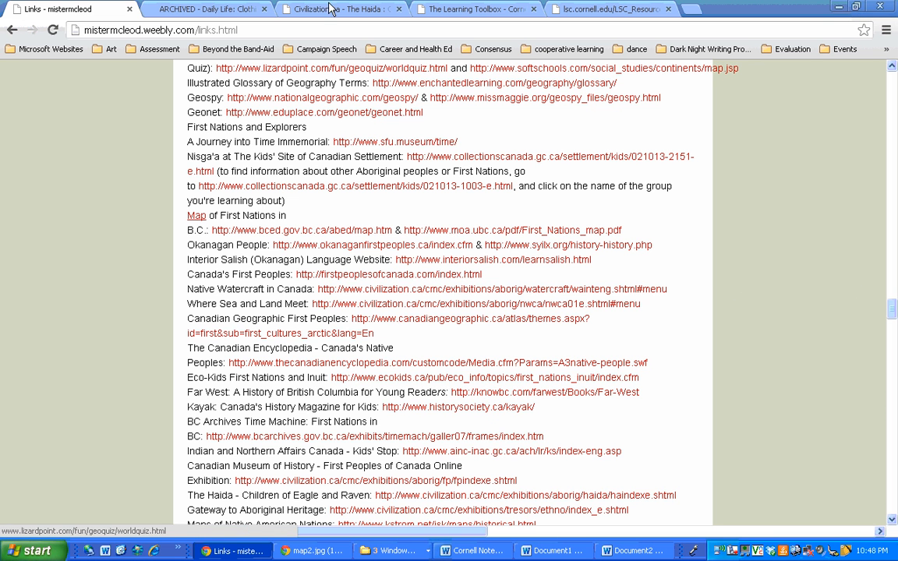
{"action": "left_click", "coordinate": [225, 11]}
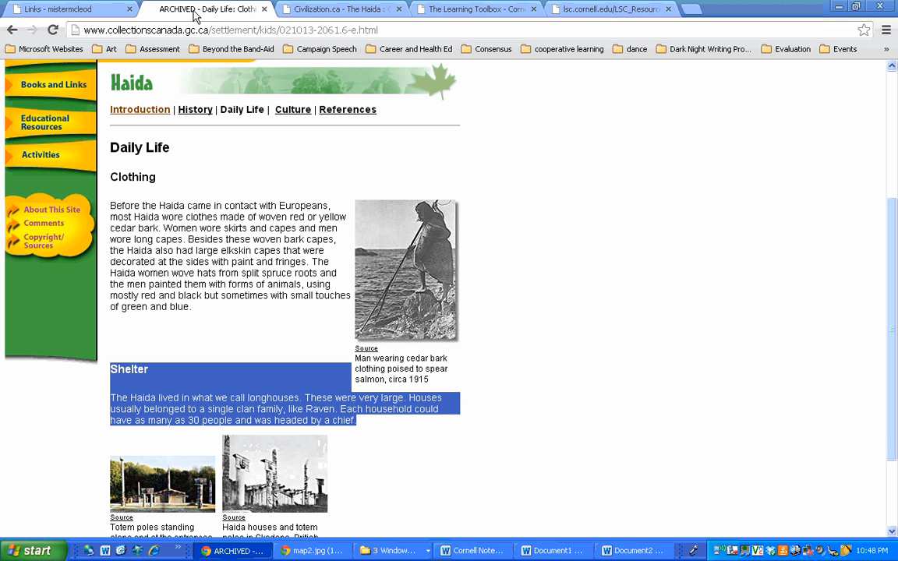
{"action": "left_click", "coordinate": [305, 11]}
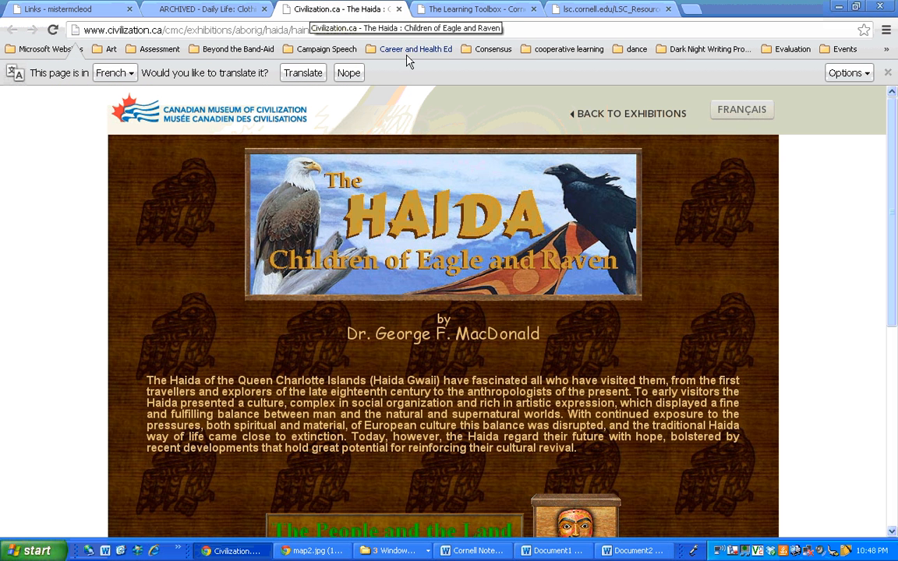
{"action": "left_click_drag", "start_coordinate": [896, 199], "coordinate": [883, 343]}
{"action": "left_click", "coordinate": [460, 248]}
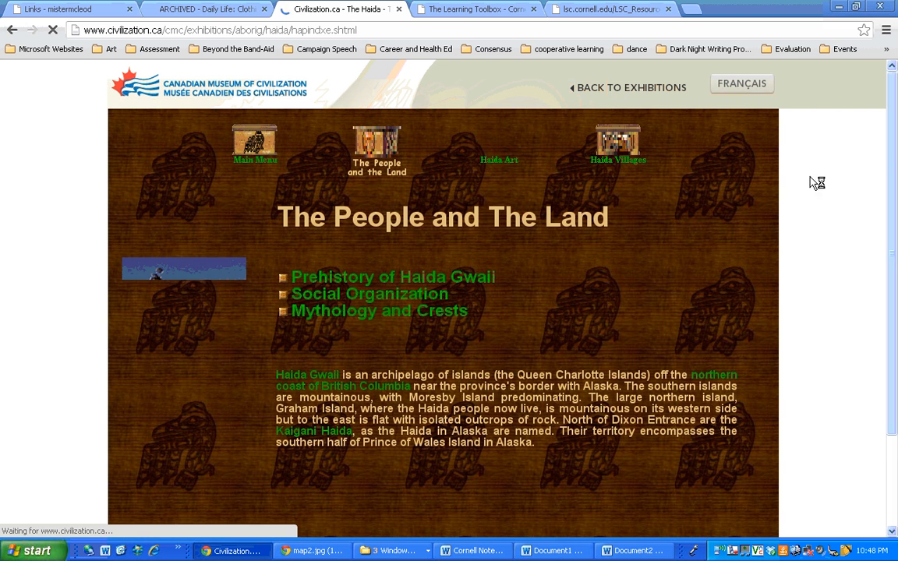
{"action": "left_click_drag", "start_coordinate": [891, 169], "coordinate": [888, 291]}
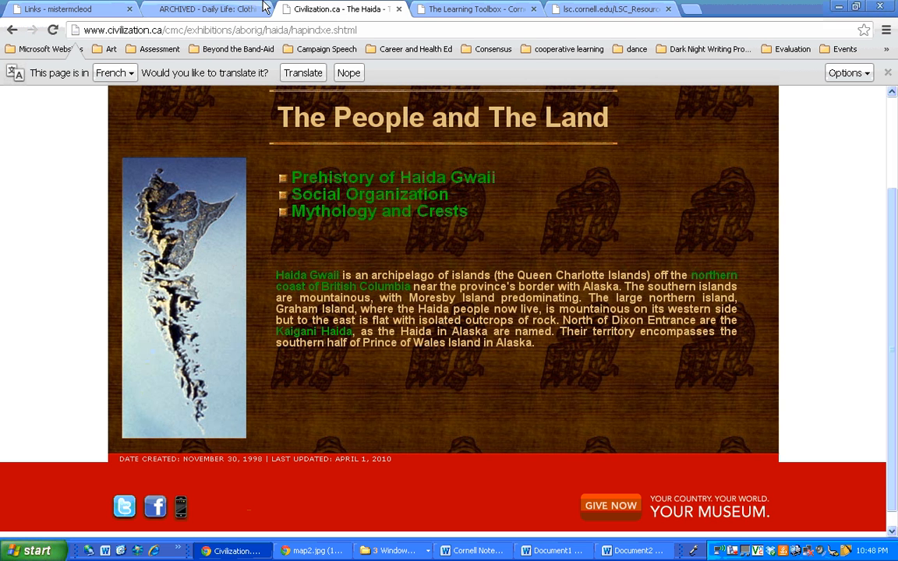
Step: Select the full web address of "The People and The Land" page and open its editing options
{"action": "right_click", "coordinate": [224, 32]}
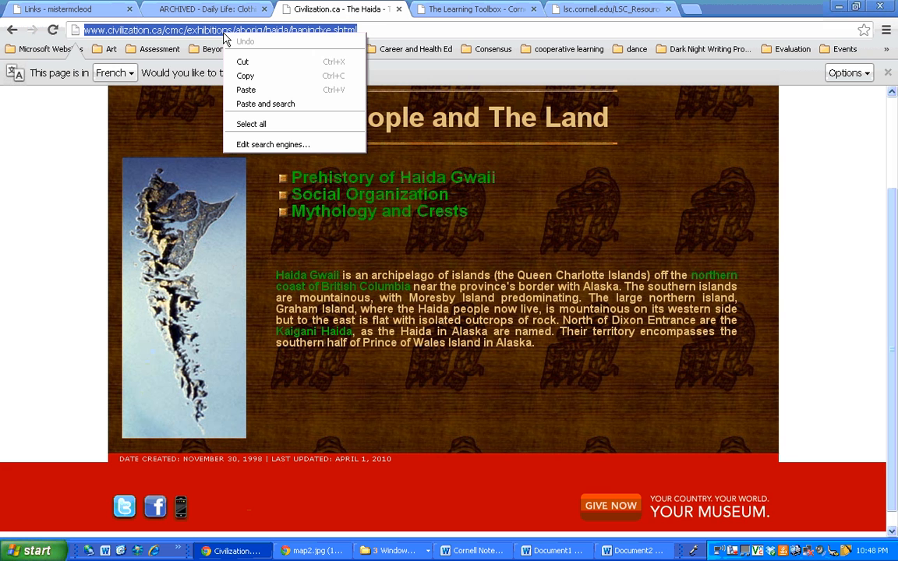